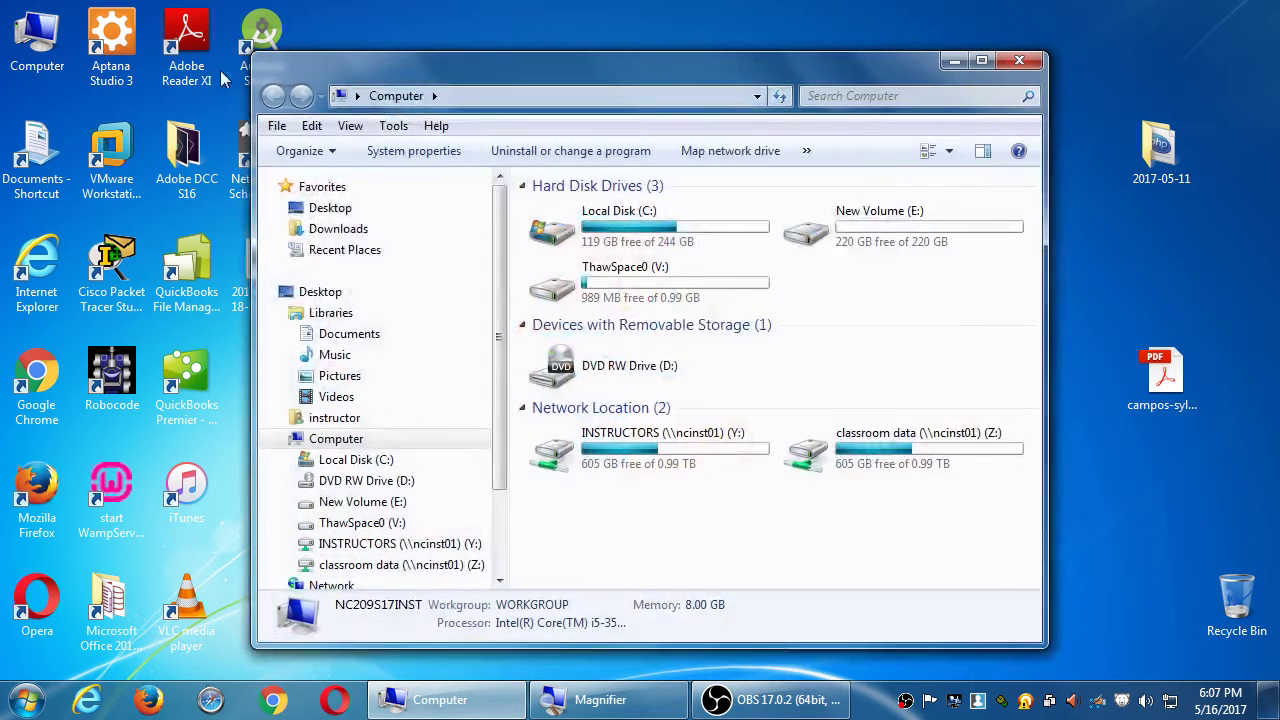
Open the classroom data (Z:) drive, then the Campos WordPress folder, and select 2017-05-11.
{"action": "left_click", "coordinate": [818, 452]}
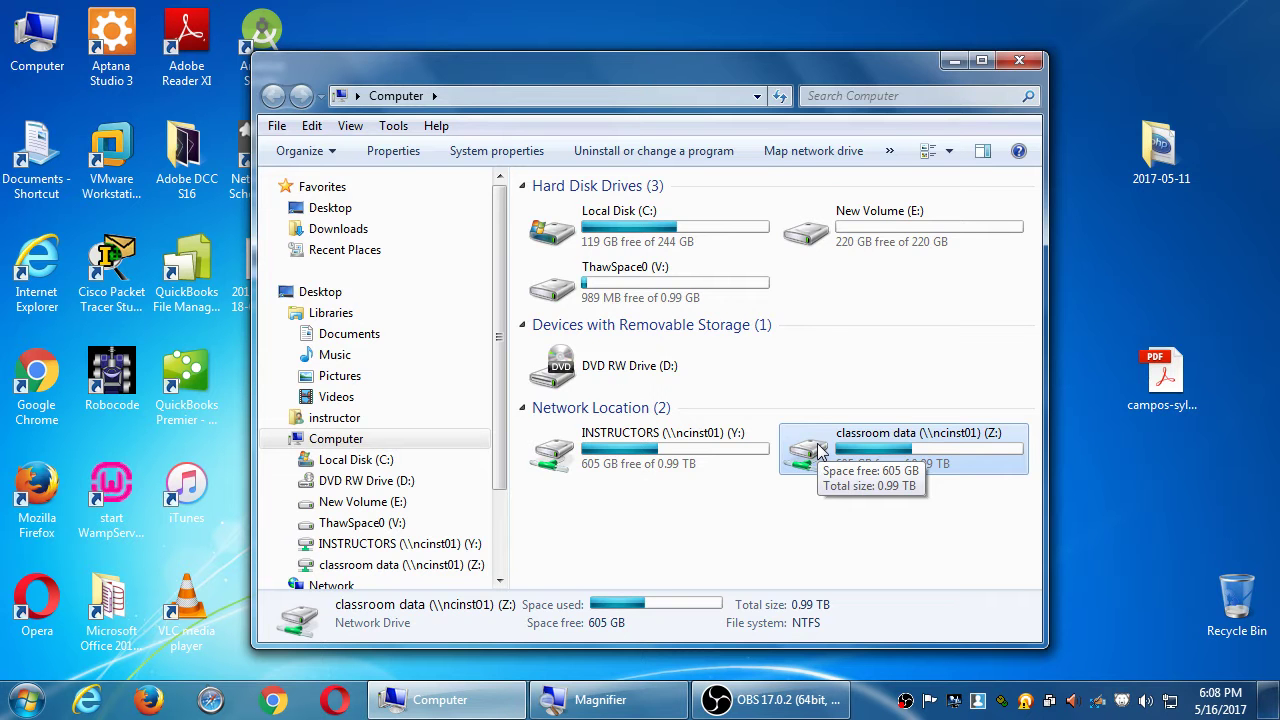
{"action": "double_click", "coordinate": [818, 452]}
{"action": "left_click", "coordinate": [830, 314]}
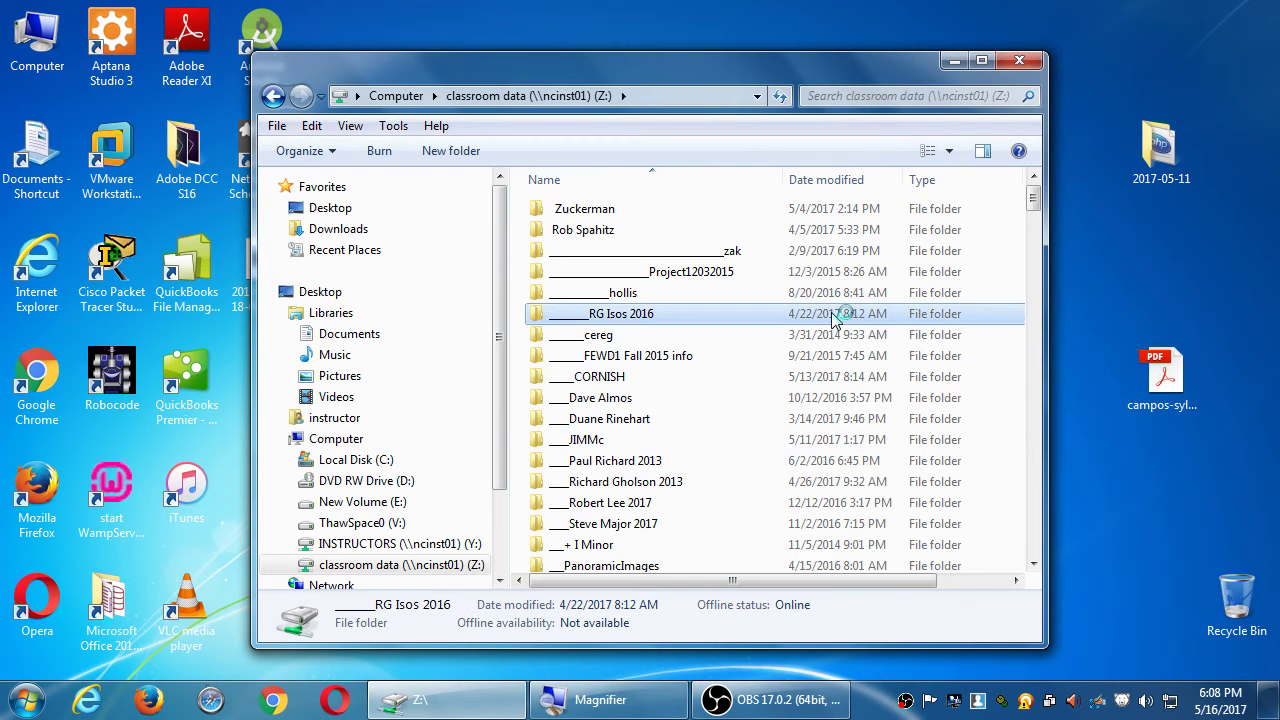
{"action": "type", "text": "campos"}
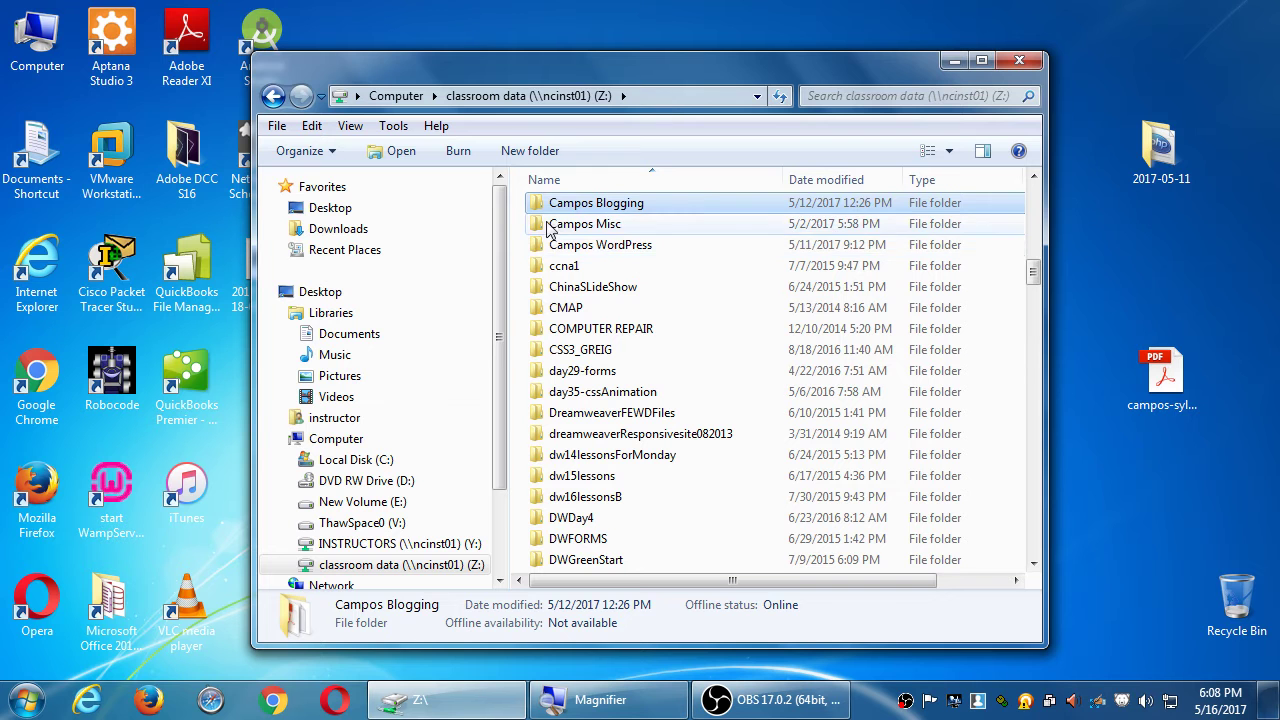
{"action": "left_click", "coordinate": [539, 249]}
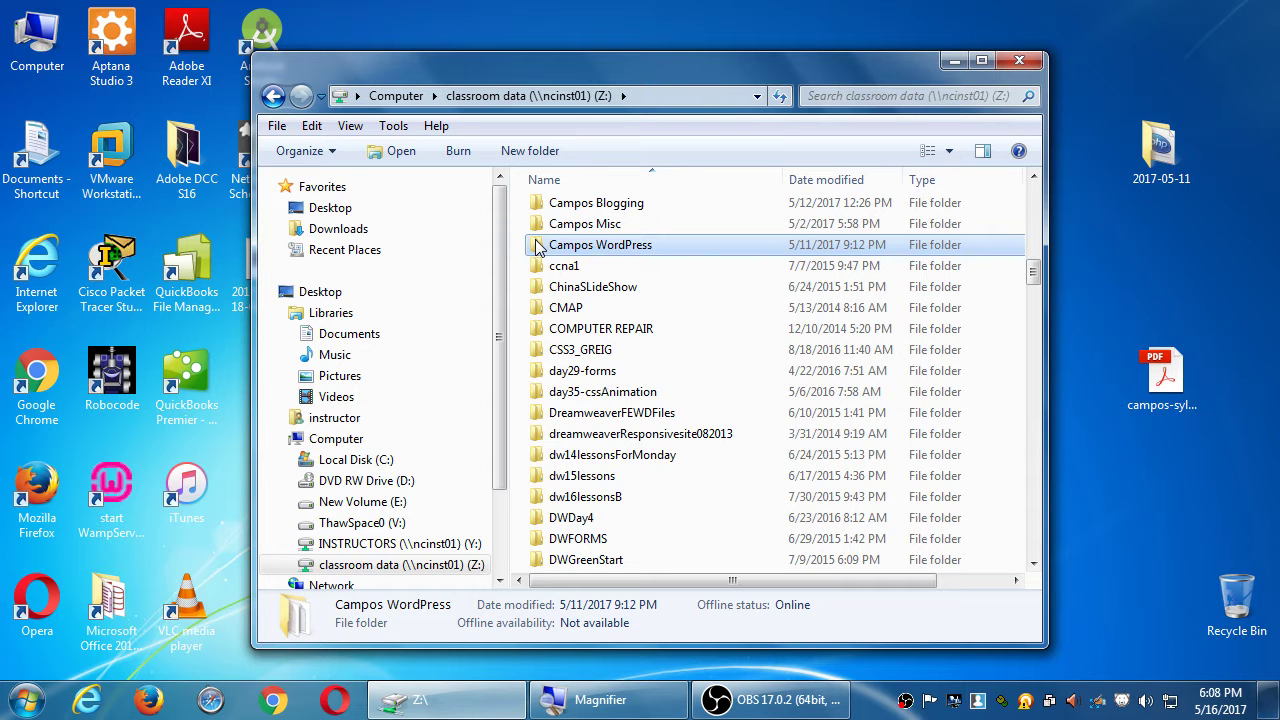
{"action": "double_click", "coordinate": [538, 247]}
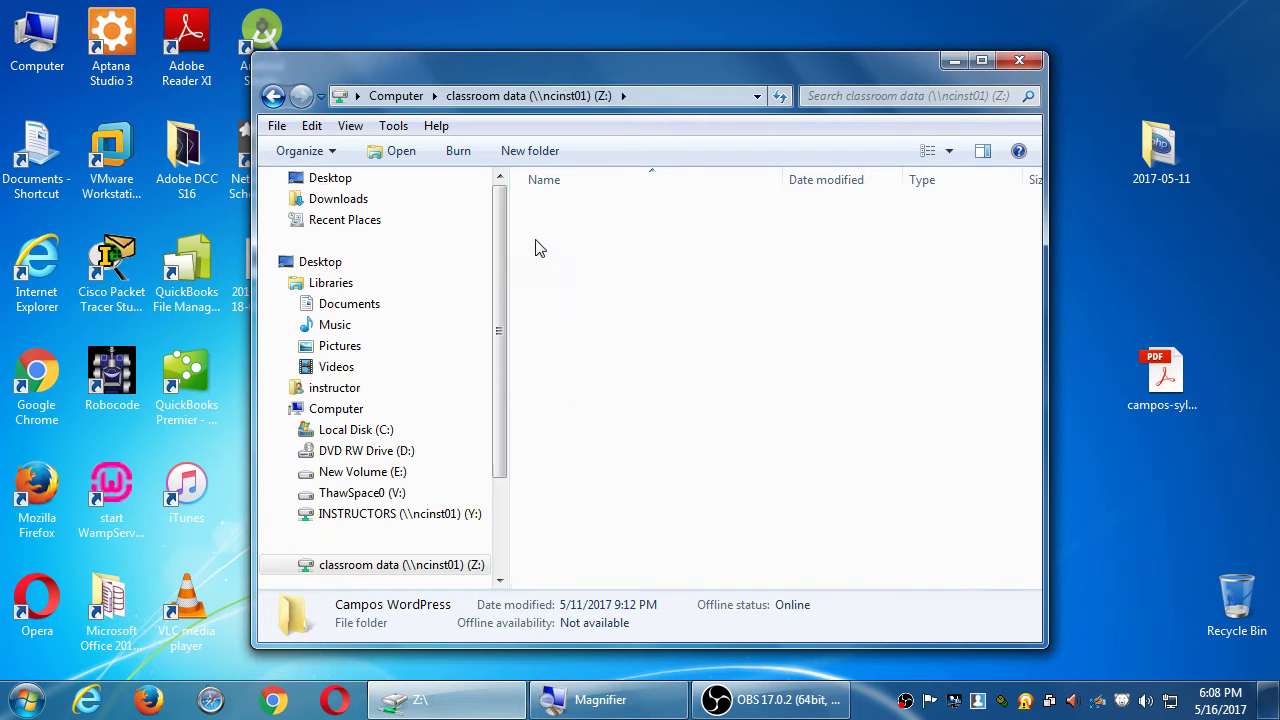
{"action": "key", "text": "super+plus"}
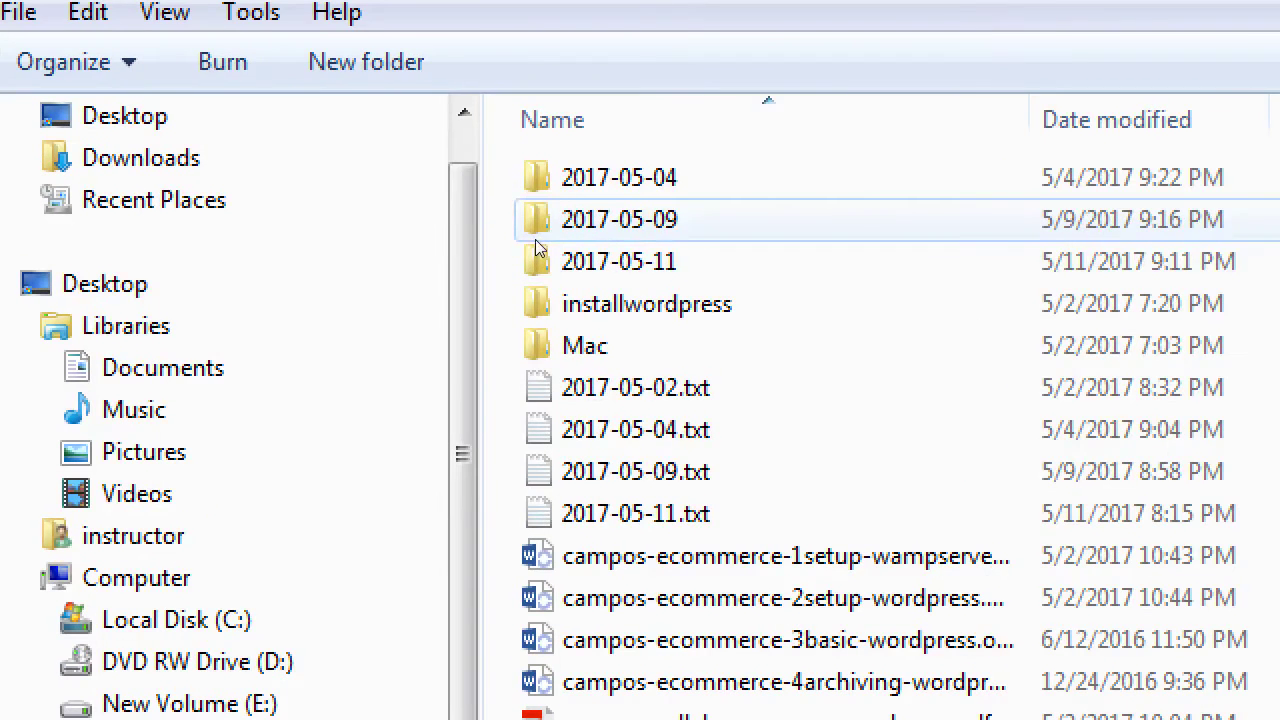
{"action": "left_click", "coordinate": [540, 258]}
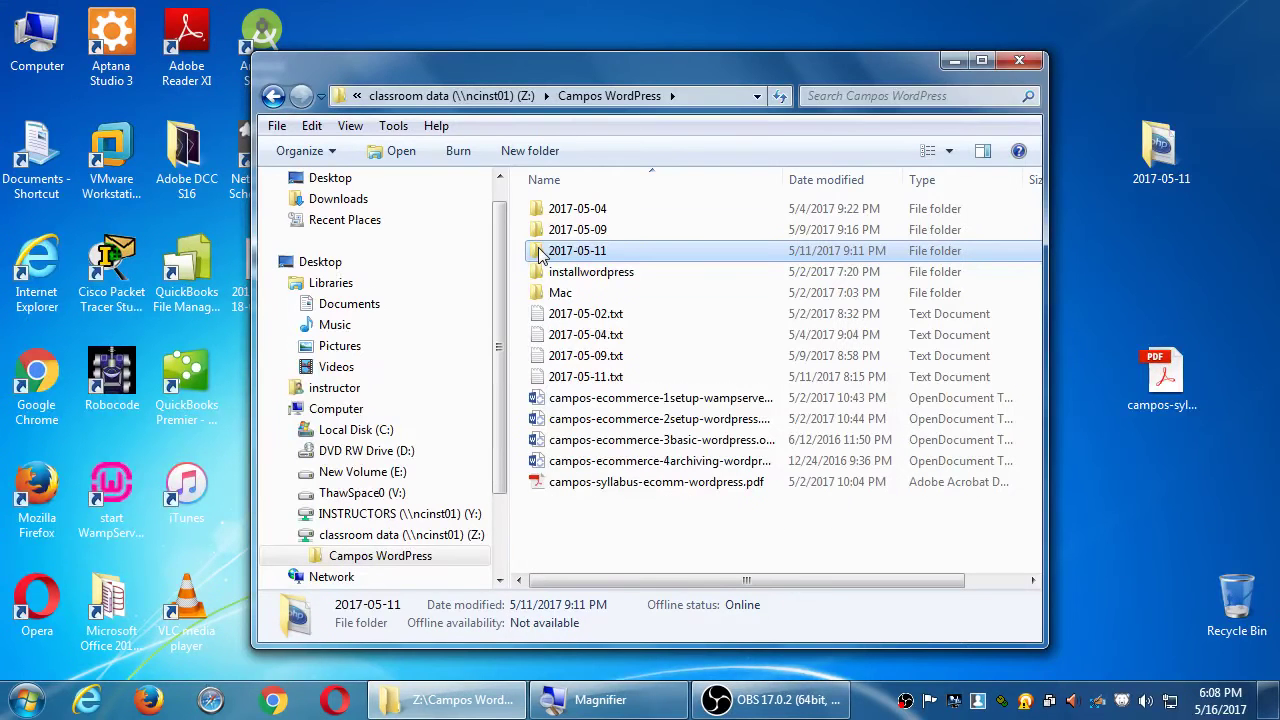
Copy the 2017-05-11 folder and drag the Explorer window to the right.
{"action": "right_click", "coordinate": [532, 252]}
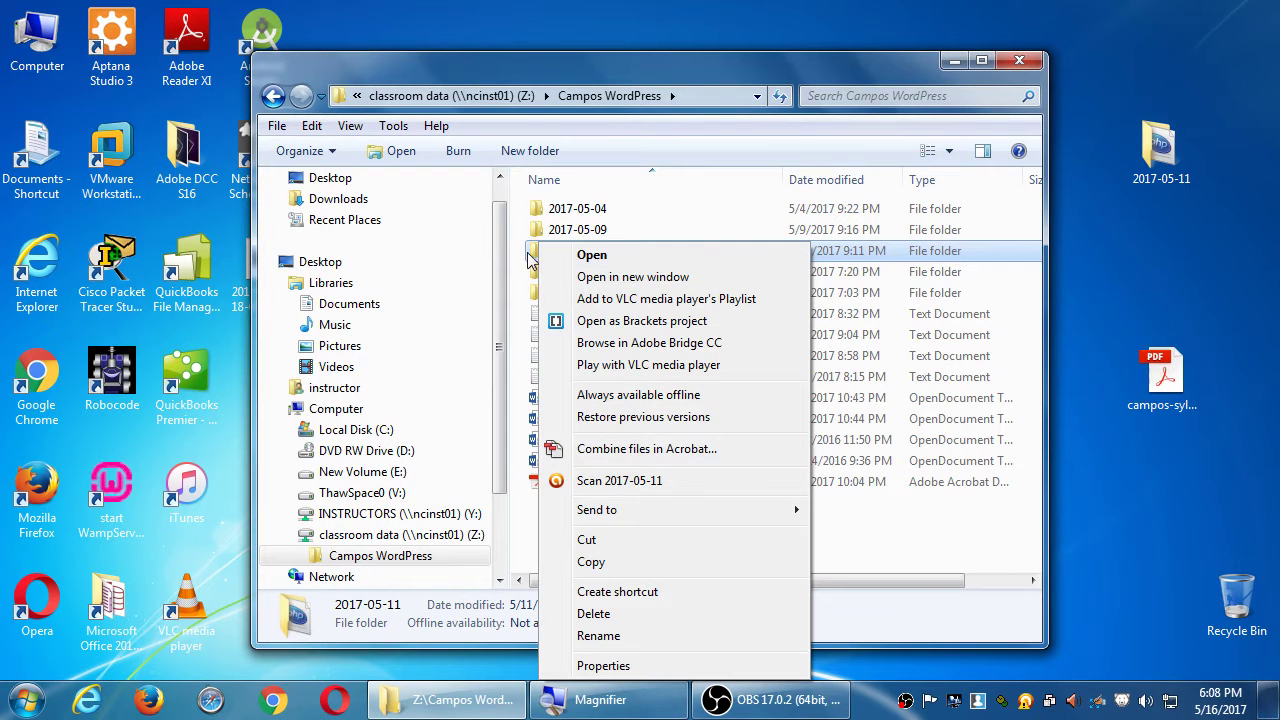
{"action": "left_click", "coordinate": [590, 563]}
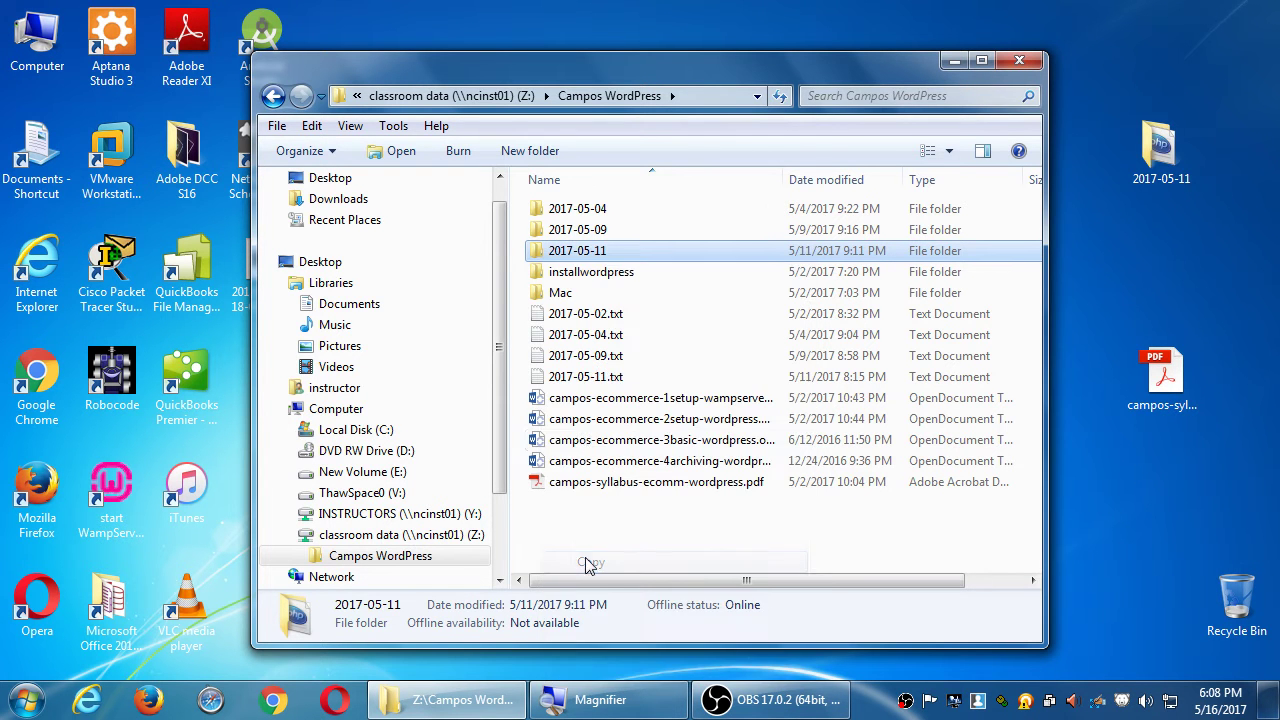
{"action": "left_click_drag", "start_coordinate": [520, 66], "coordinate": [849, 36]}
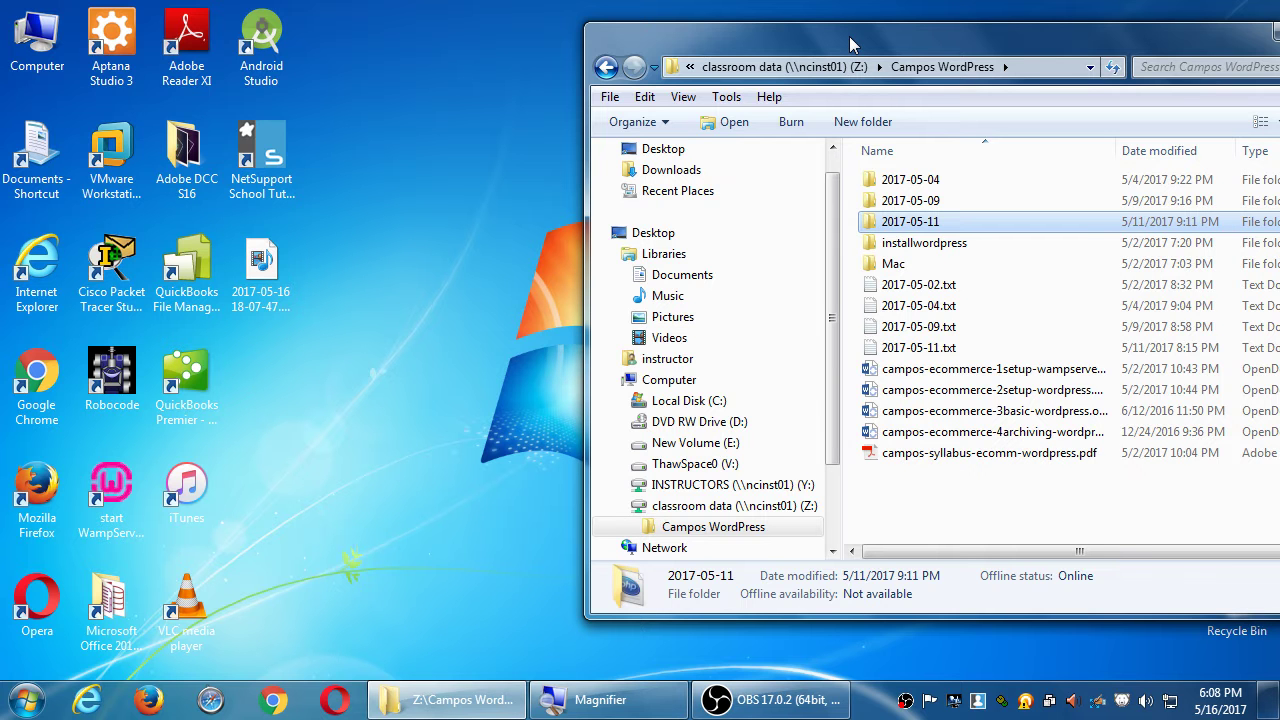
Paste the copied 2017-05-11 folder into C:\wamp\www from a new Computer window.
{"action": "double_click", "coordinate": [45, 42]}
{"action": "left_click_drag", "start_coordinate": [379, 30], "coordinate": [478, 75]}
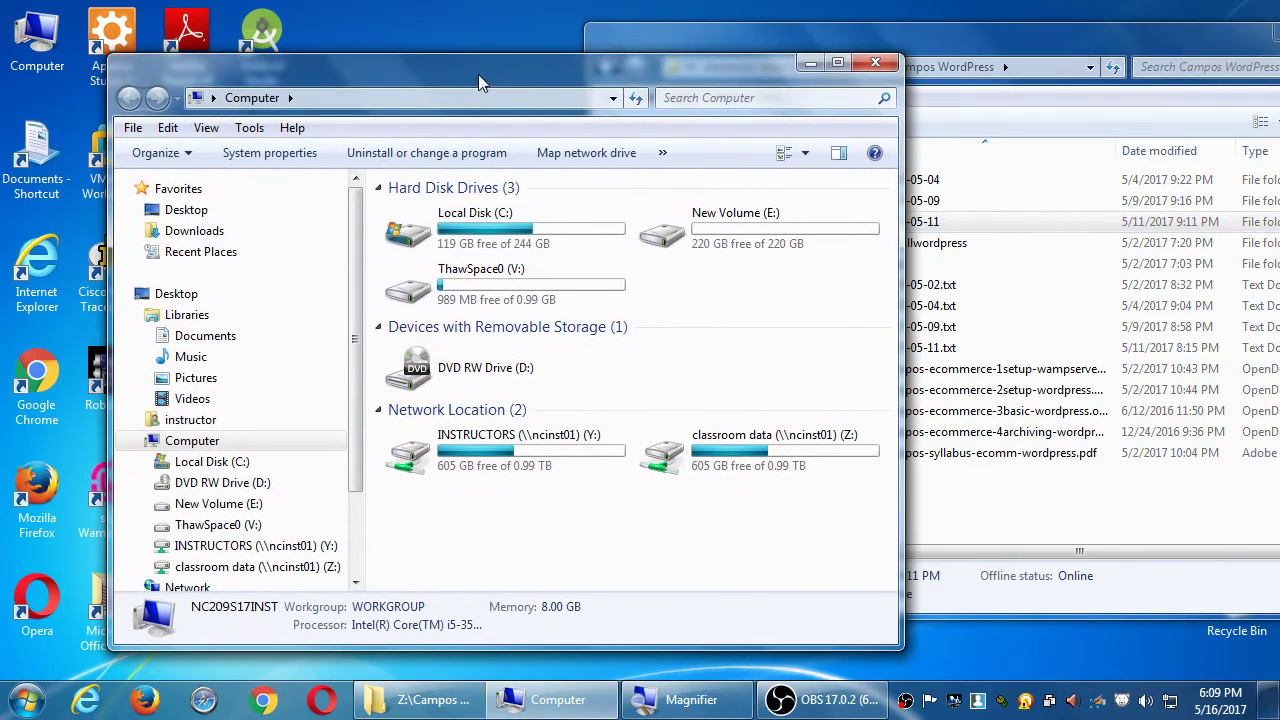
{"action": "left_click", "coordinate": [408, 234]}
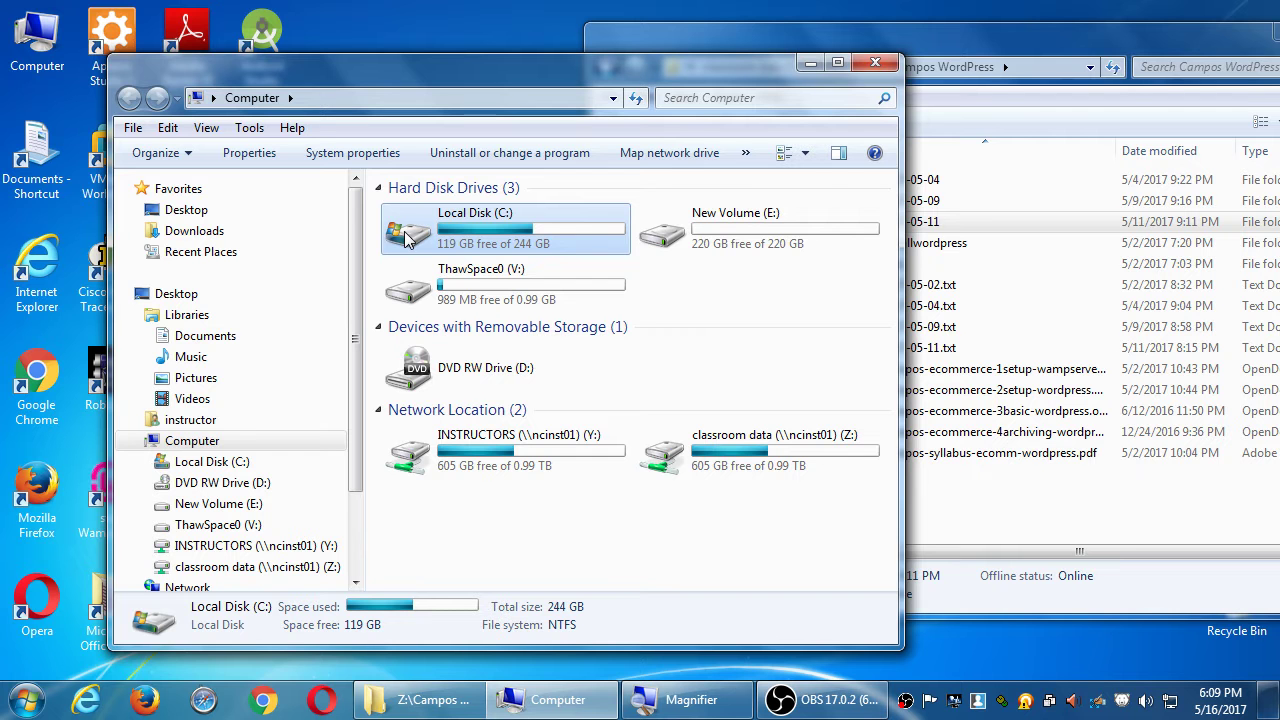
{"action": "double_click", "coordinate": [408, 236]}
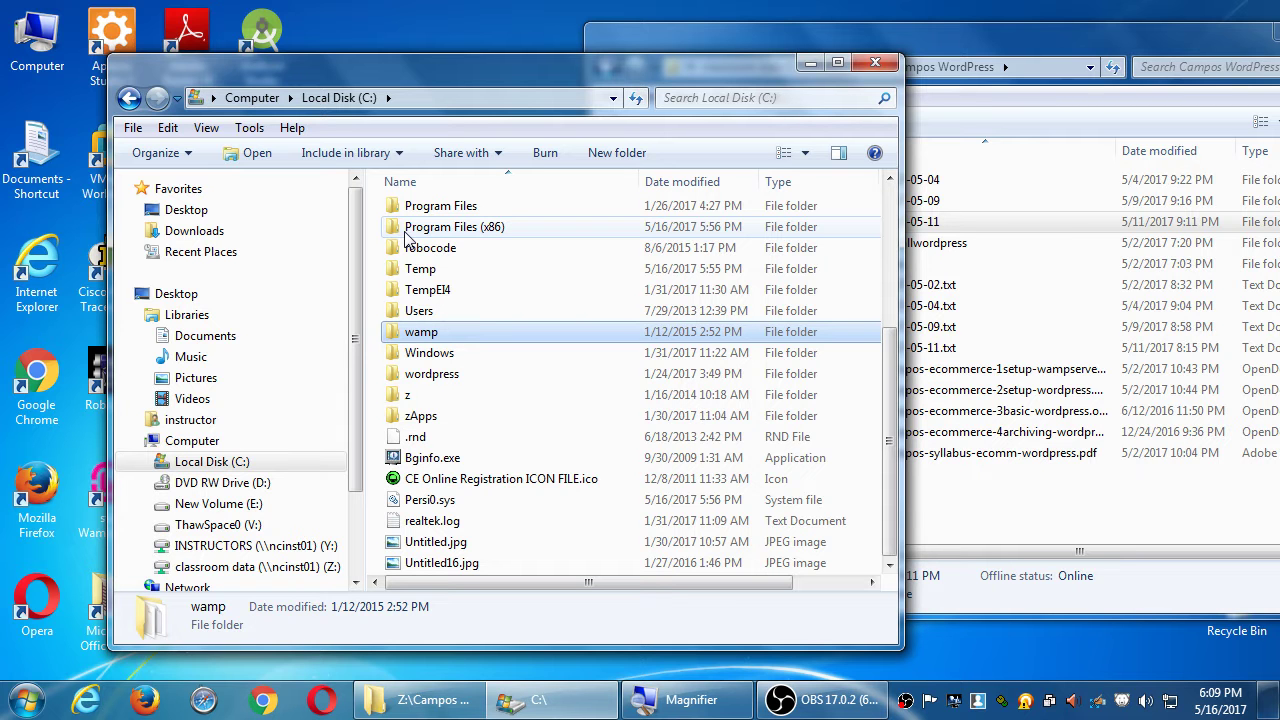
{"action": "key", "text": "Return"}
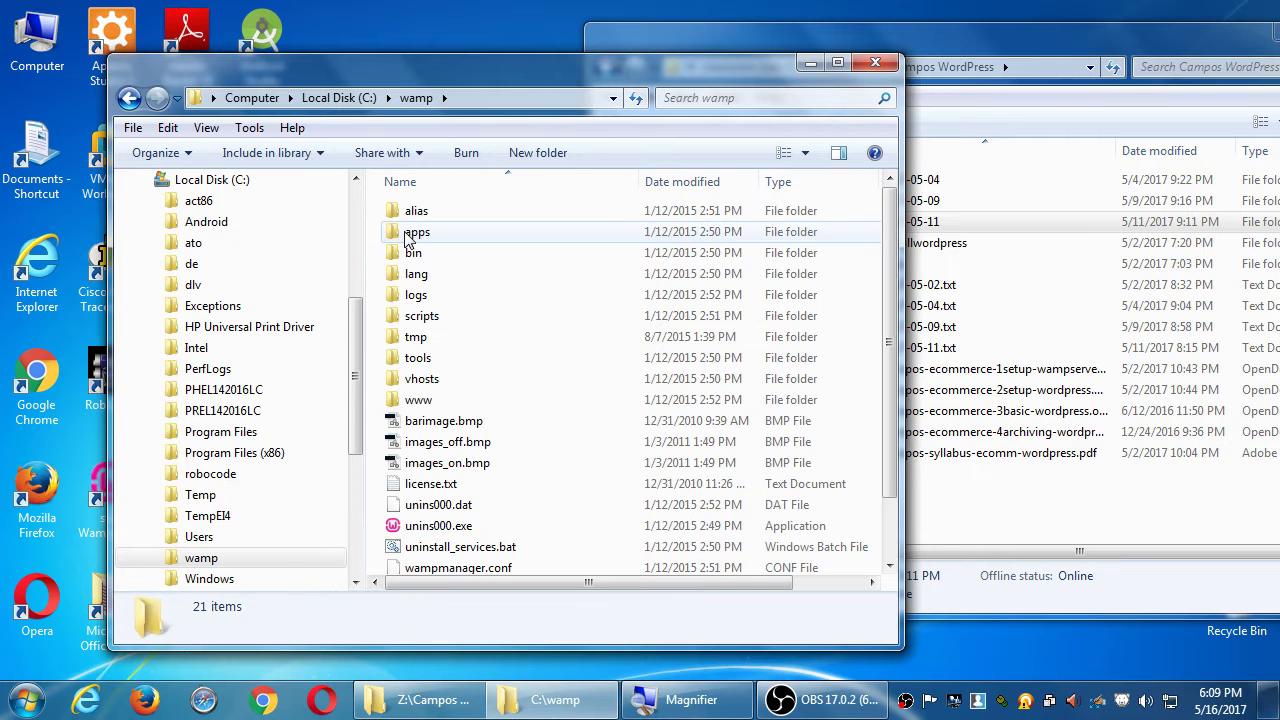
{"action": "key", "text": "w"}
{"action": "key", "text": "Return"}
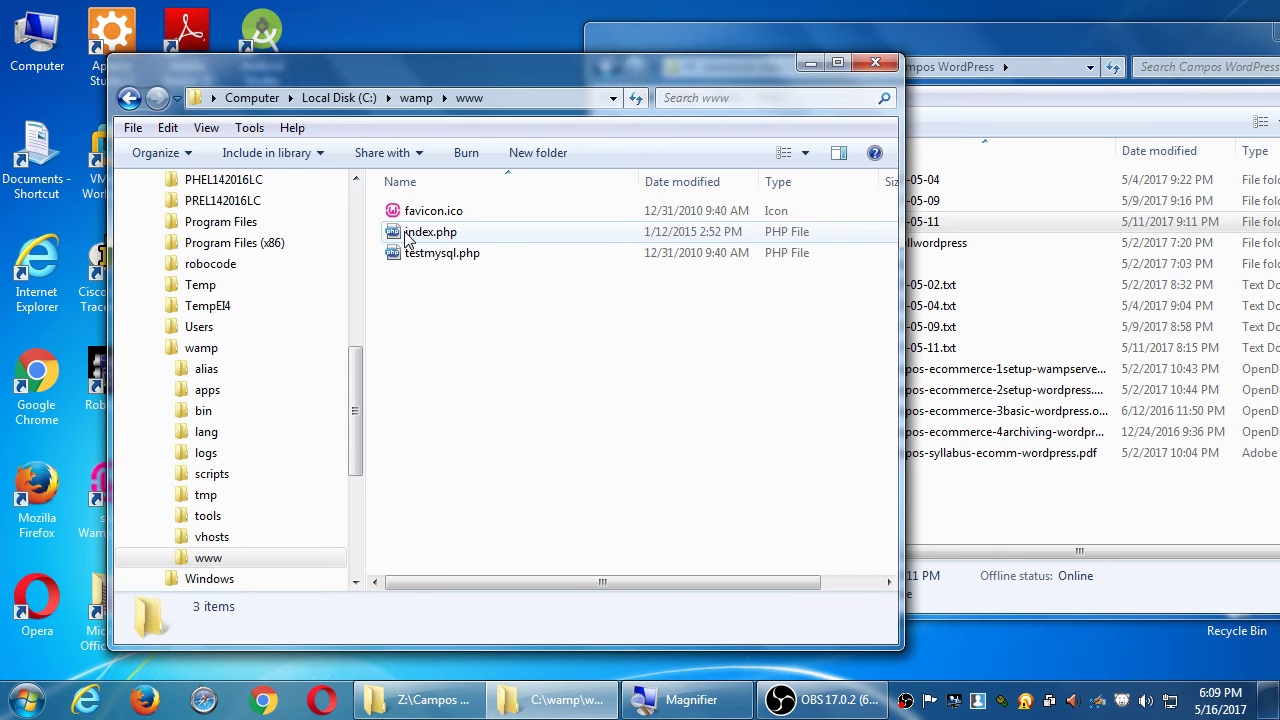
{"action": "key", "text": "ctrl+v"}
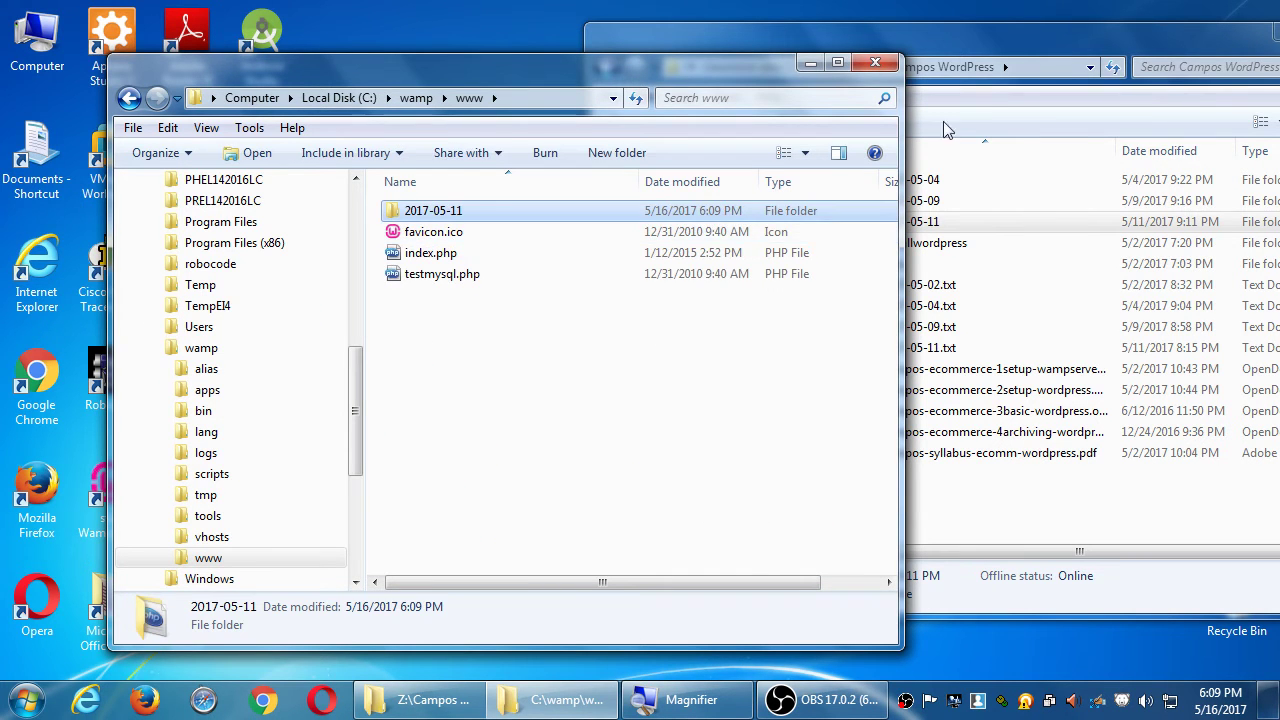
{"action": "left_click", "coordinate": [1029, 48]}
Shift the Campos WordPress window right, then minimize all windows with Win+D.
{"action": "left_click_drag", "start_coordinate": [922, 48], "coordinate": [1031, 45]}
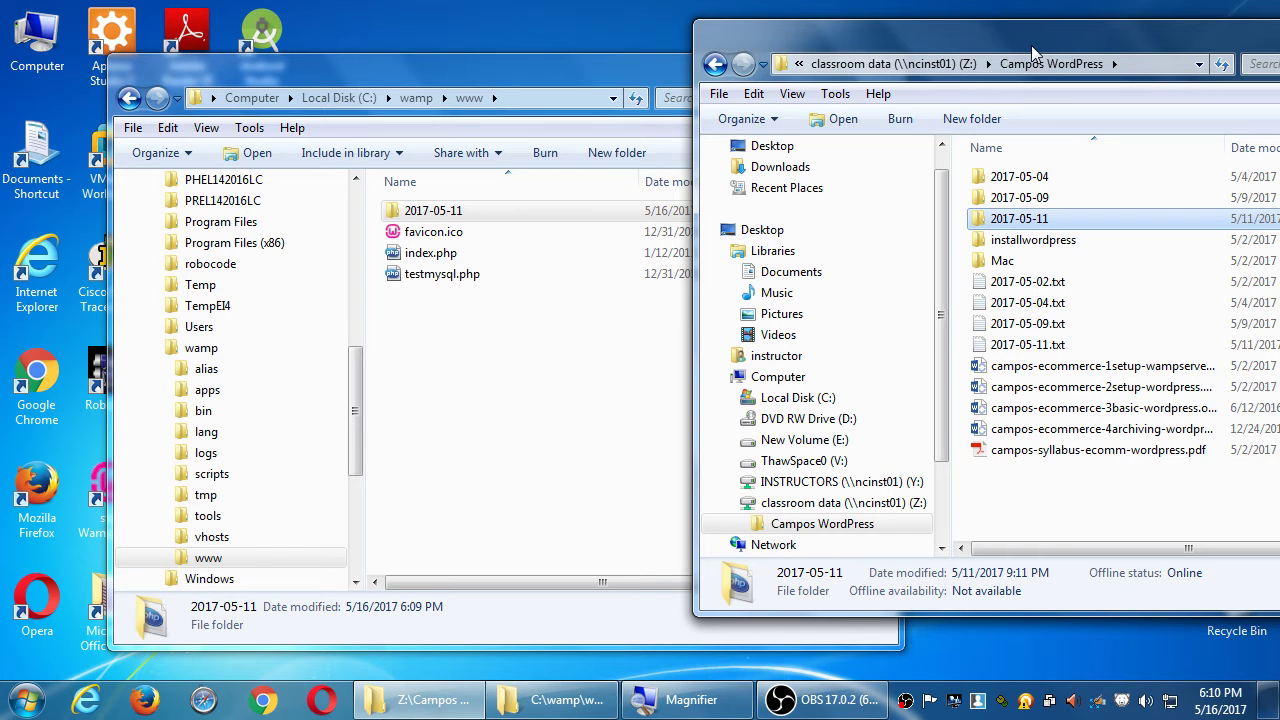
{"action": "key", "text": "super+plus"}
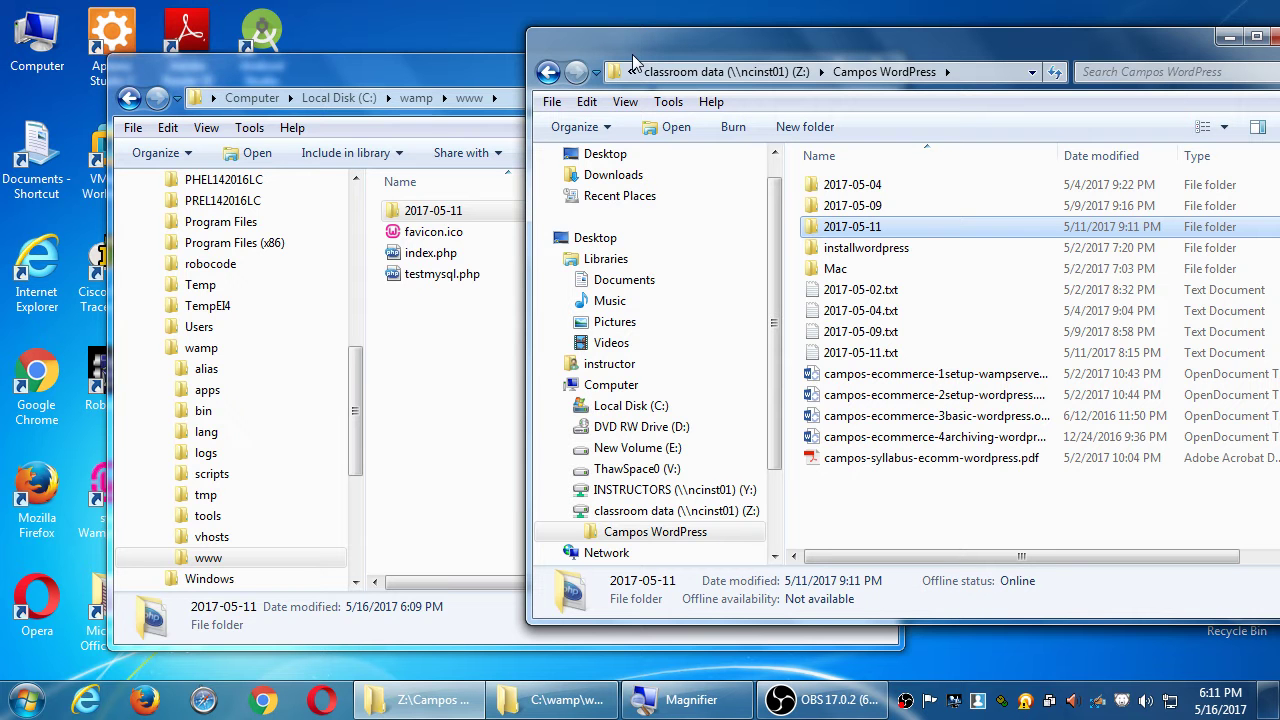
{"action": "key", "text": "super+d"}
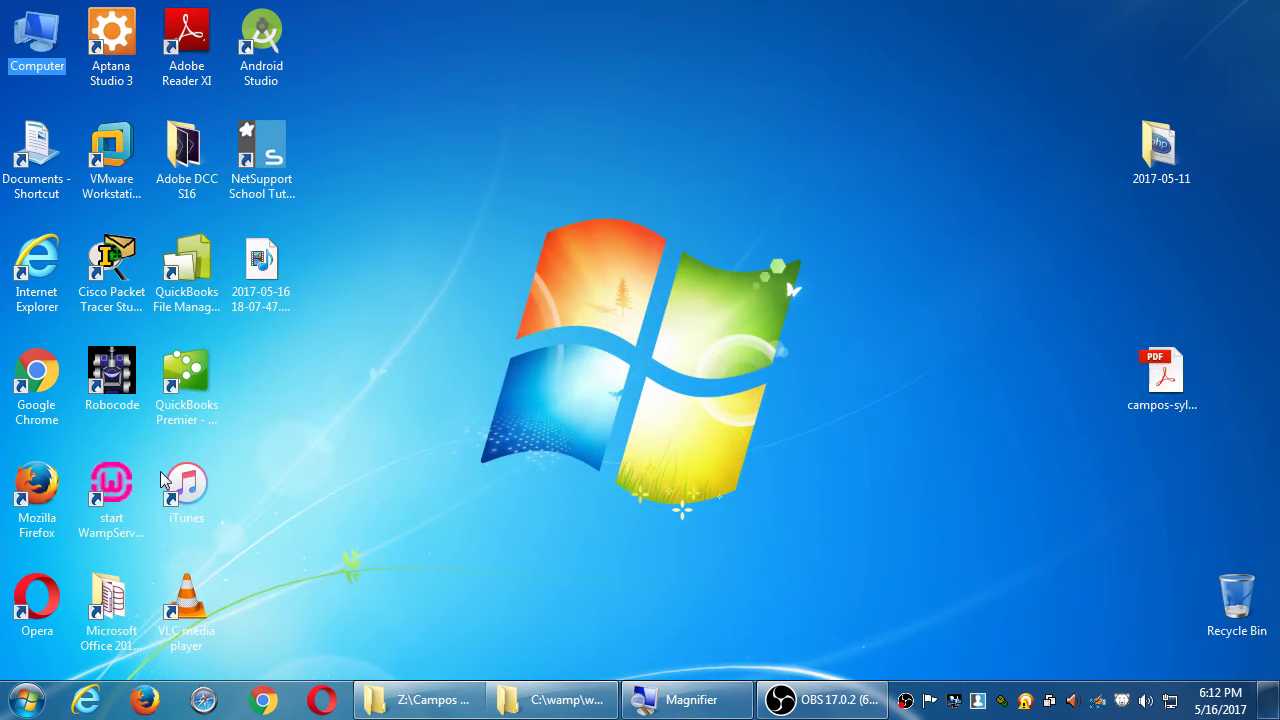
Start WampServer 64 and choose Localhost from its tray menu.
{"action": "left_click", "coordinate": [118, 488]}
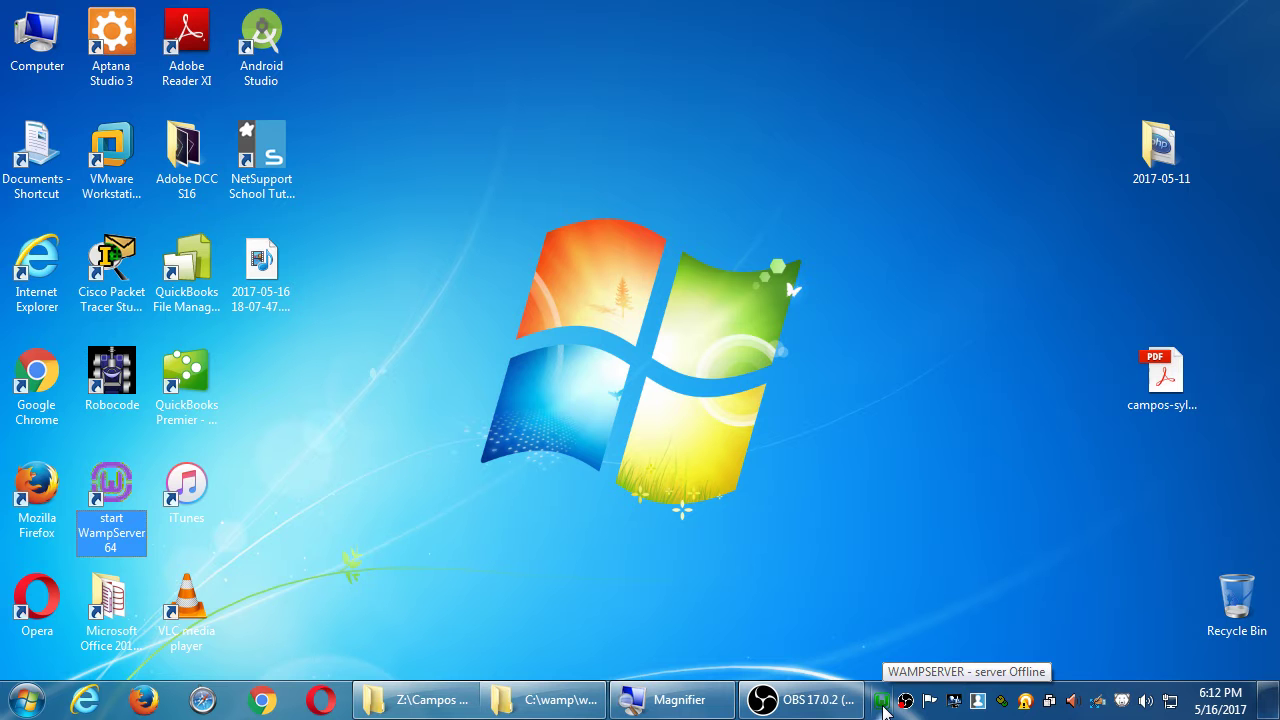
{"action": "left_click", "coordinate": [882, 703]}
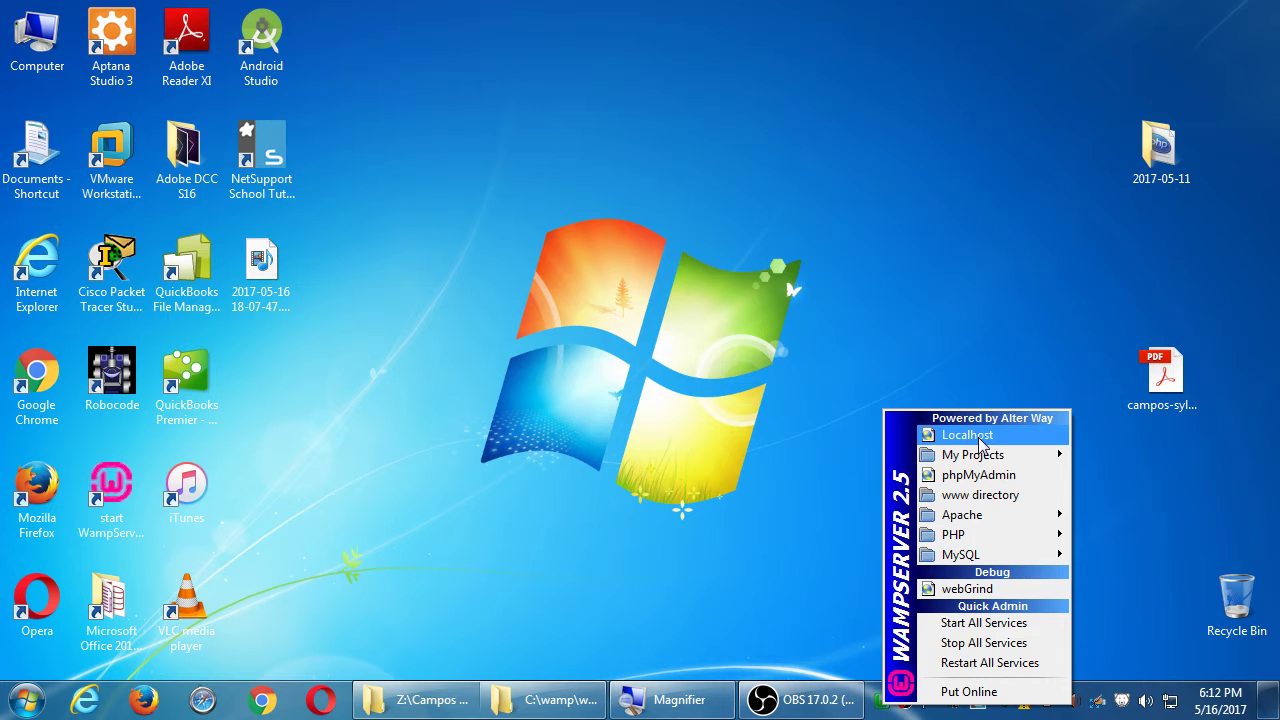
{"action": "left_click", "coordinate": [966, 435]}
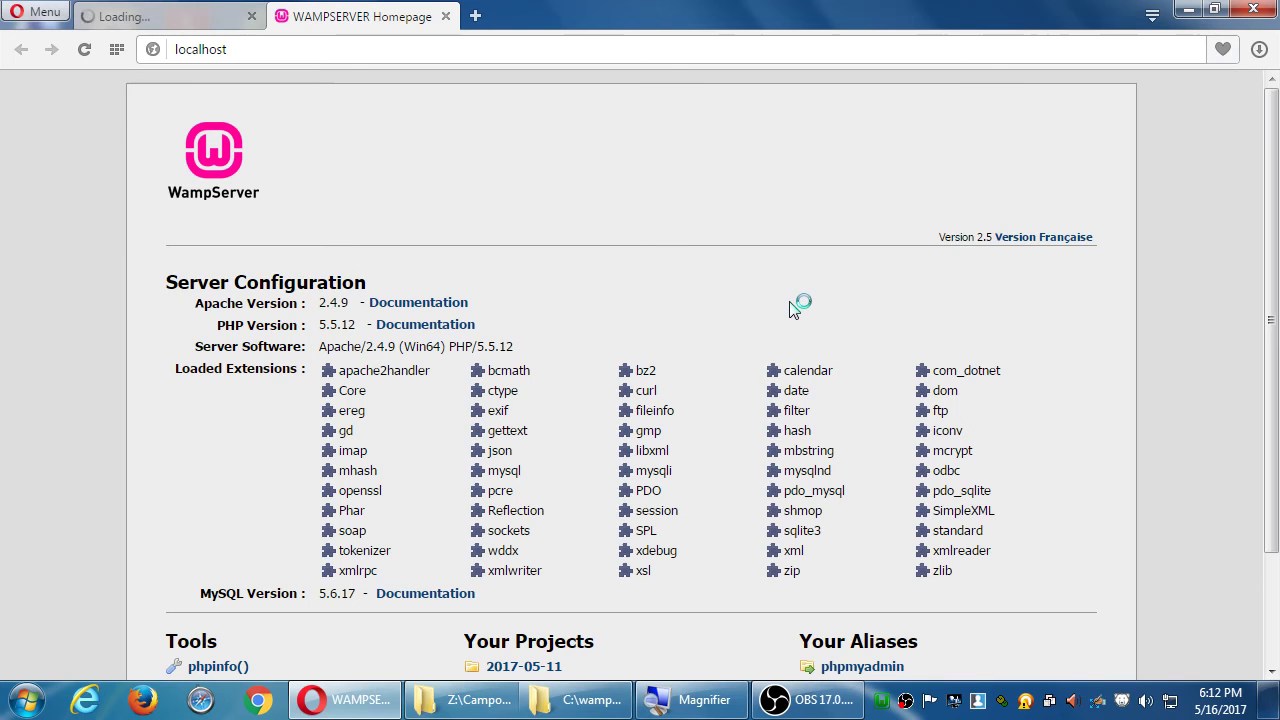
Close the leftover loading tab and reload the localhost WampServer homepage.
{"action": "left_click", "coordinate": [251, 16]}
{"action": "scroll", "coordinate": [203, 285], "scroll_direction": "down", "scroll_amount": 3}
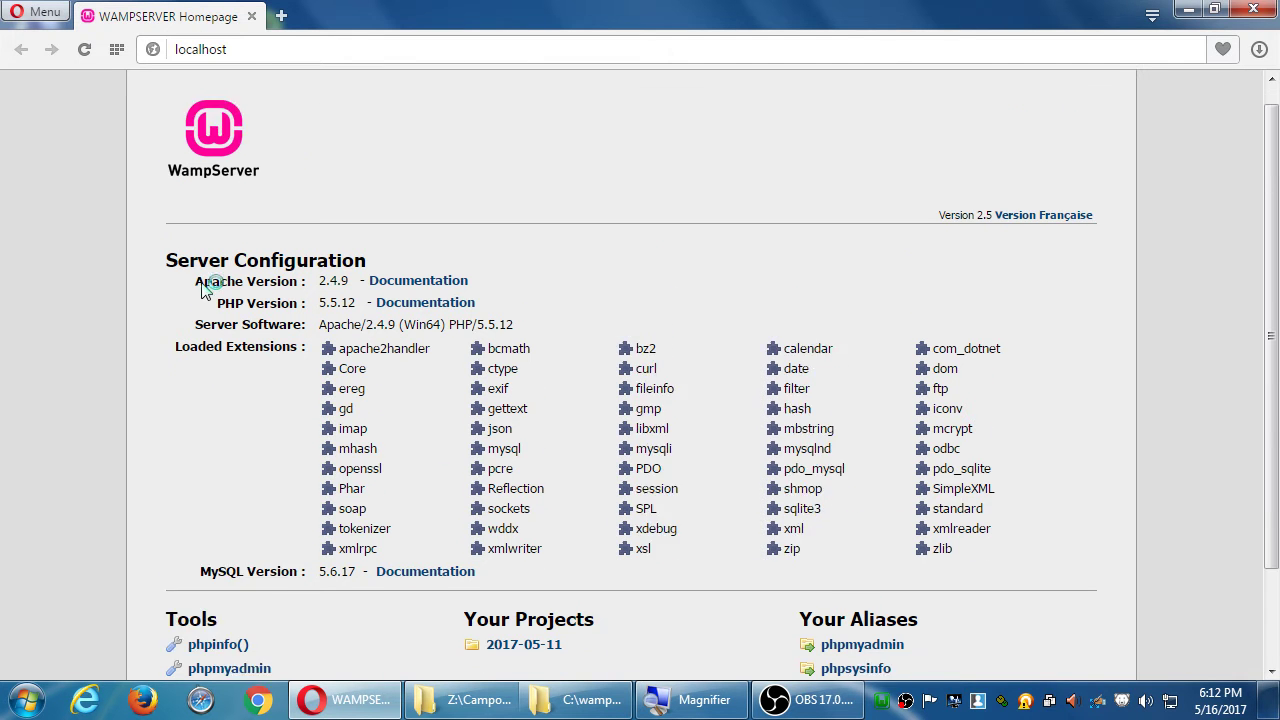
{"action": "scroll", "coordinate": [197, 276], "scroll_direction": "up", "scroll_amount": 3}
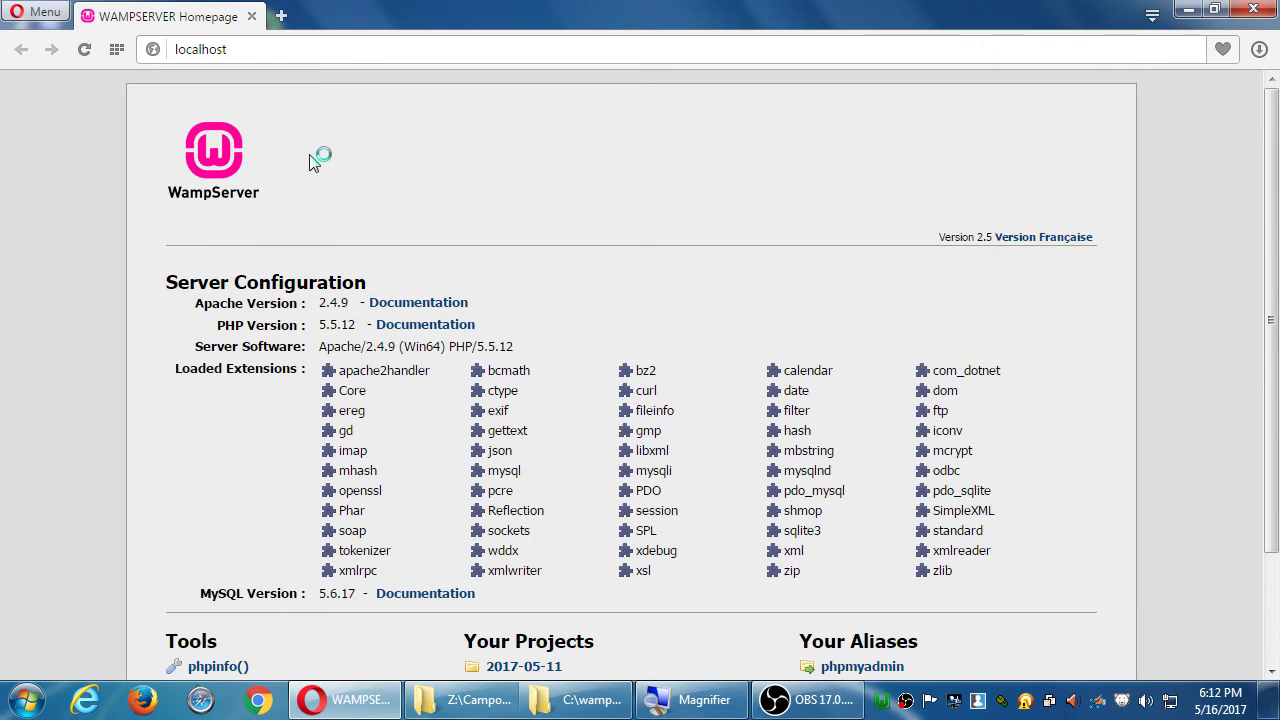
{"action": "scroll", "coordinate": [292, 195], "scroll_direction": "down", "scroll_amount": 3}
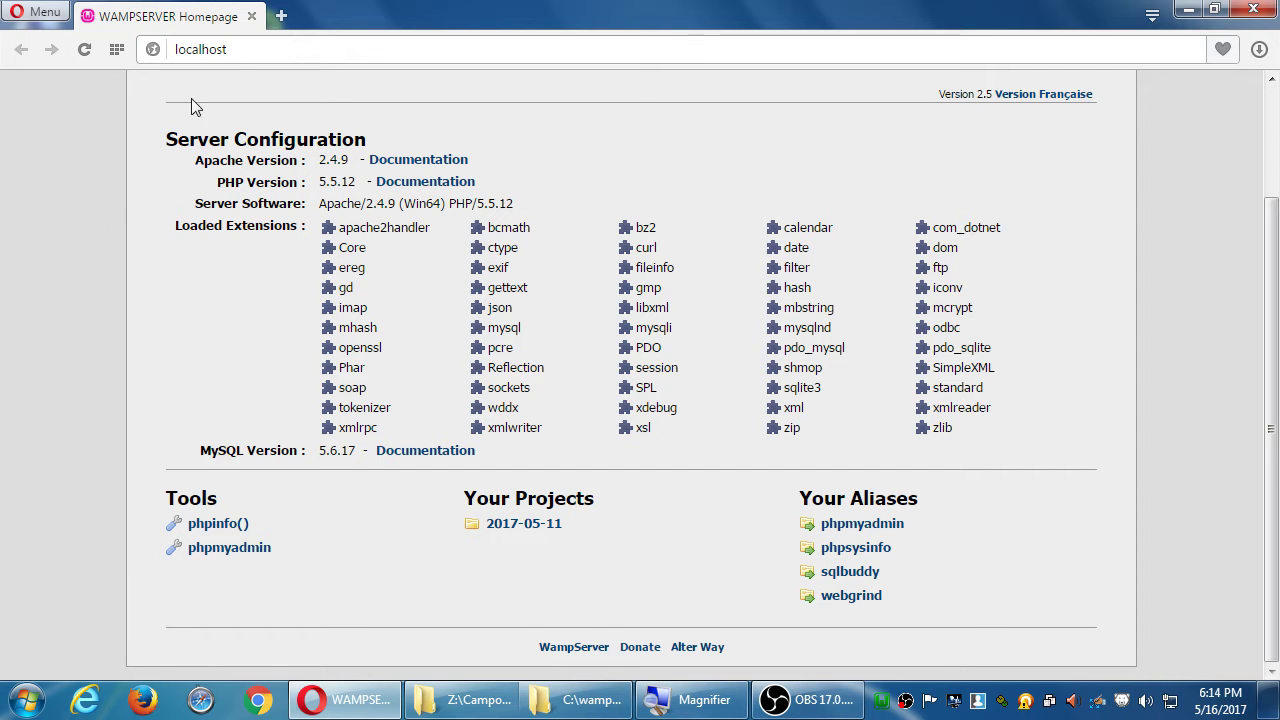
{"action": "left_click", "coordinate": [228, 50]}
{"action": "key", "text": "Return"}
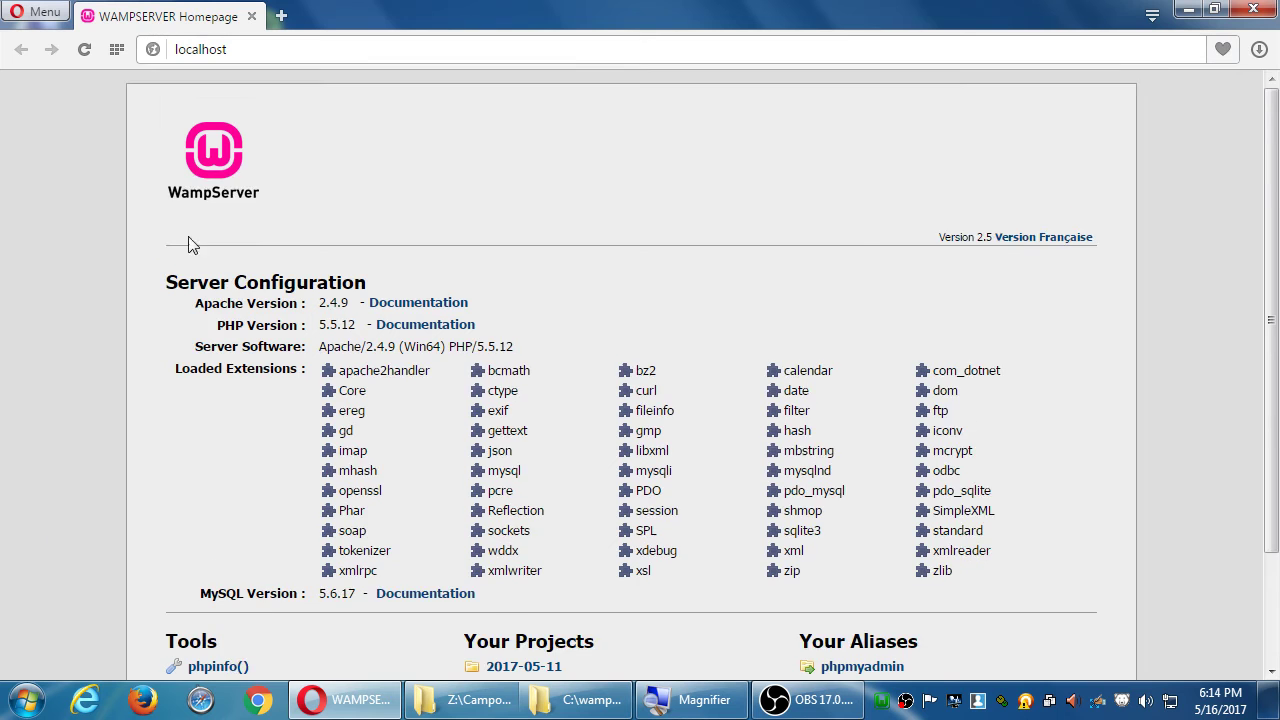
{"action": "scroll", "coordinate": [211, 323], "scroll_direction": "down", "scroll_amount": 2}
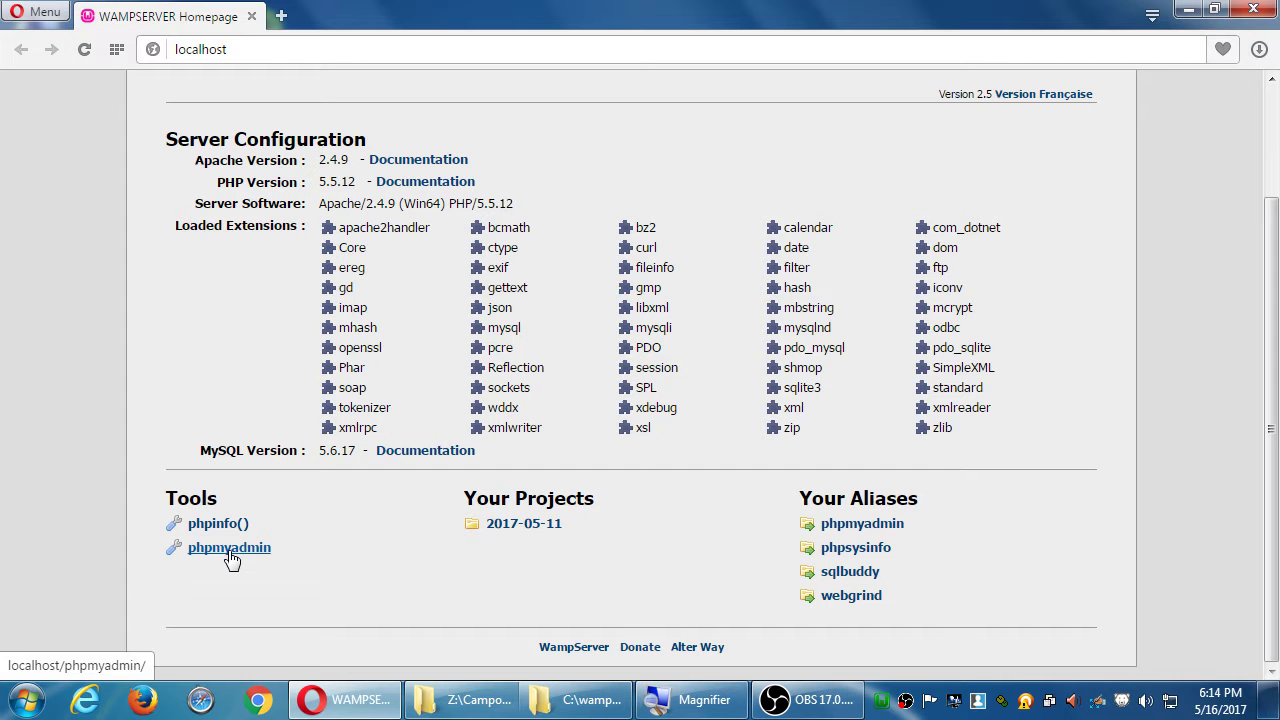
Open phpMyAdmin's Databases page and try kittycat, then mysite, as the new database name.
{"action": "left_click", "coordinate": [229, 553]}
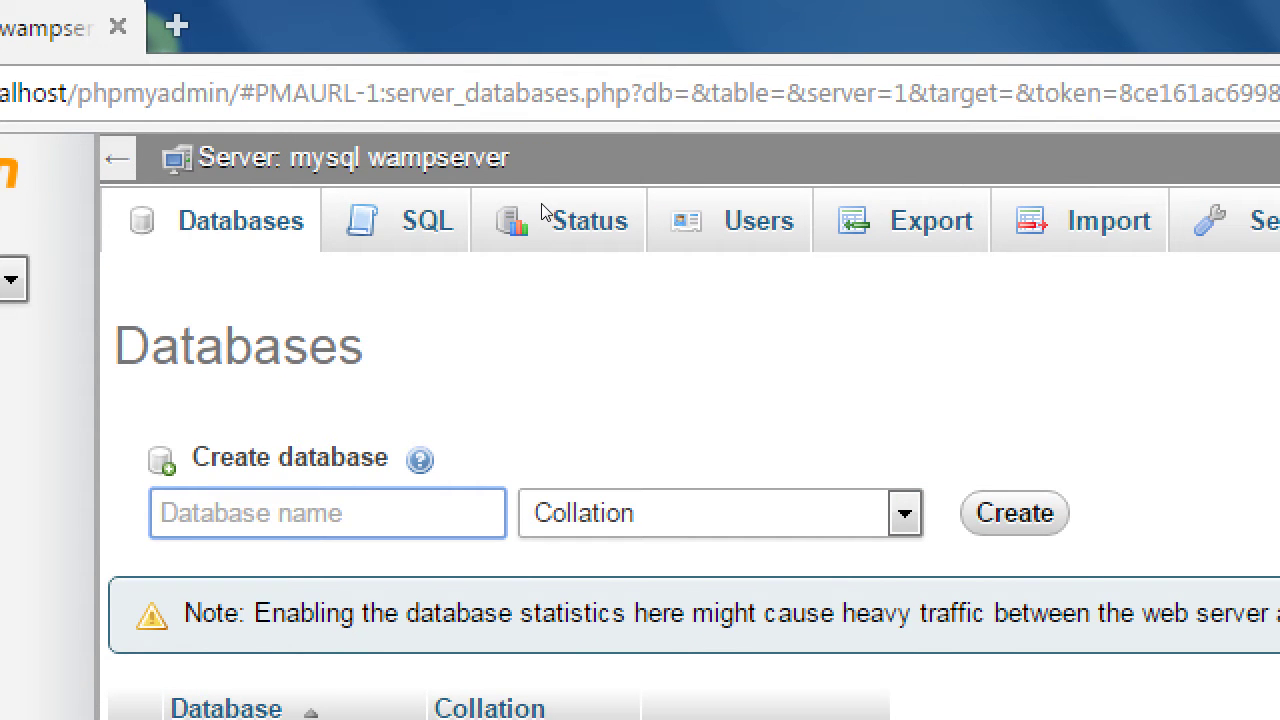
{"action": "type", "text": "ki"}
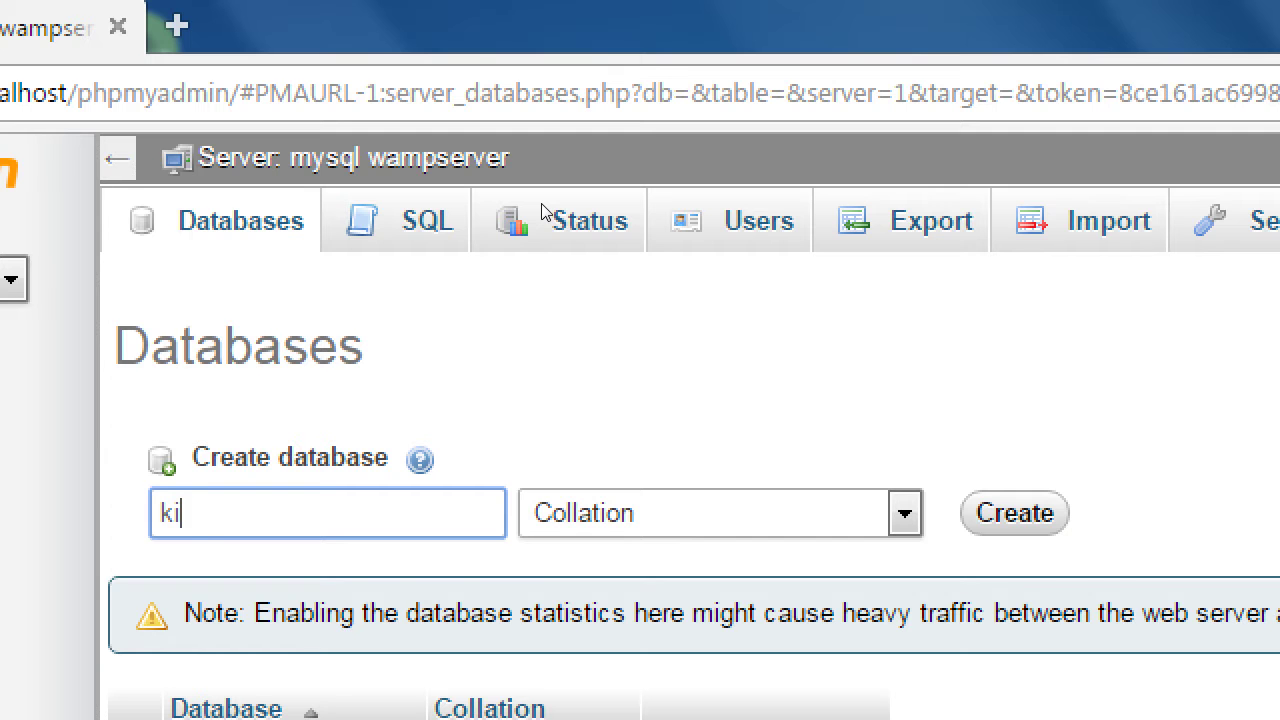
{"action": "type", "text": "ttycat"}
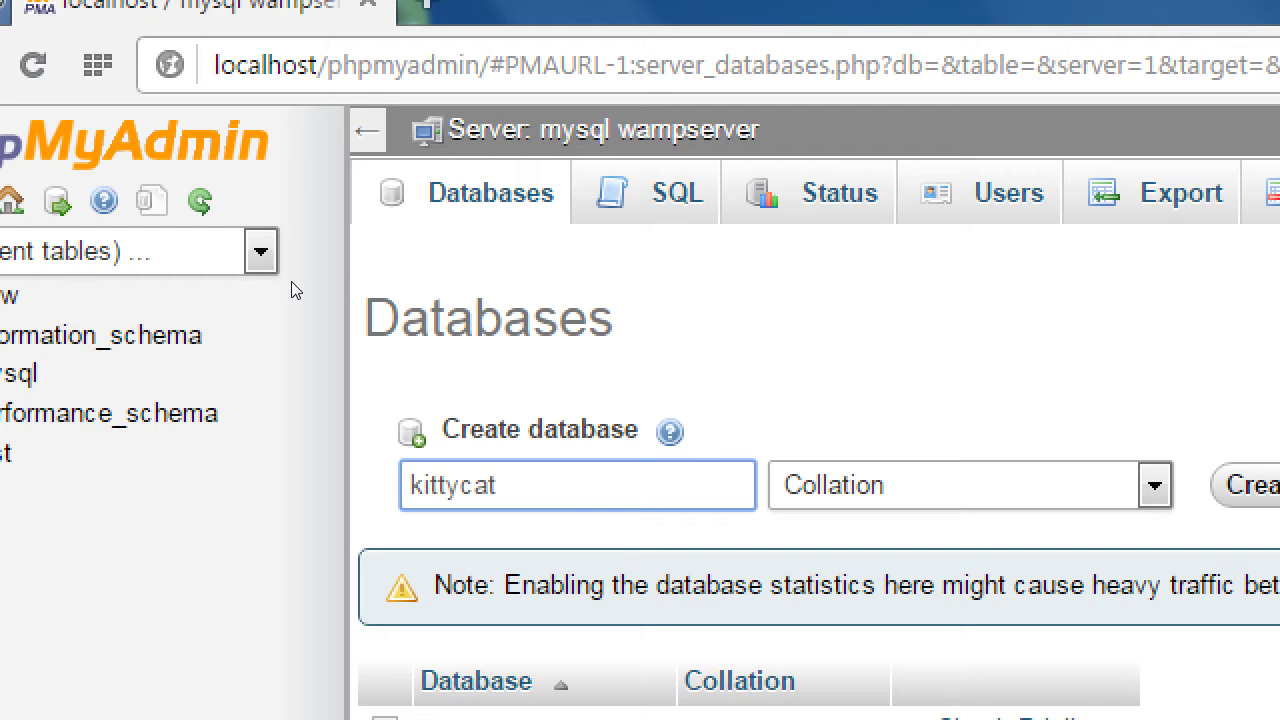
{"action": "key", "text": "ctrl+a"}
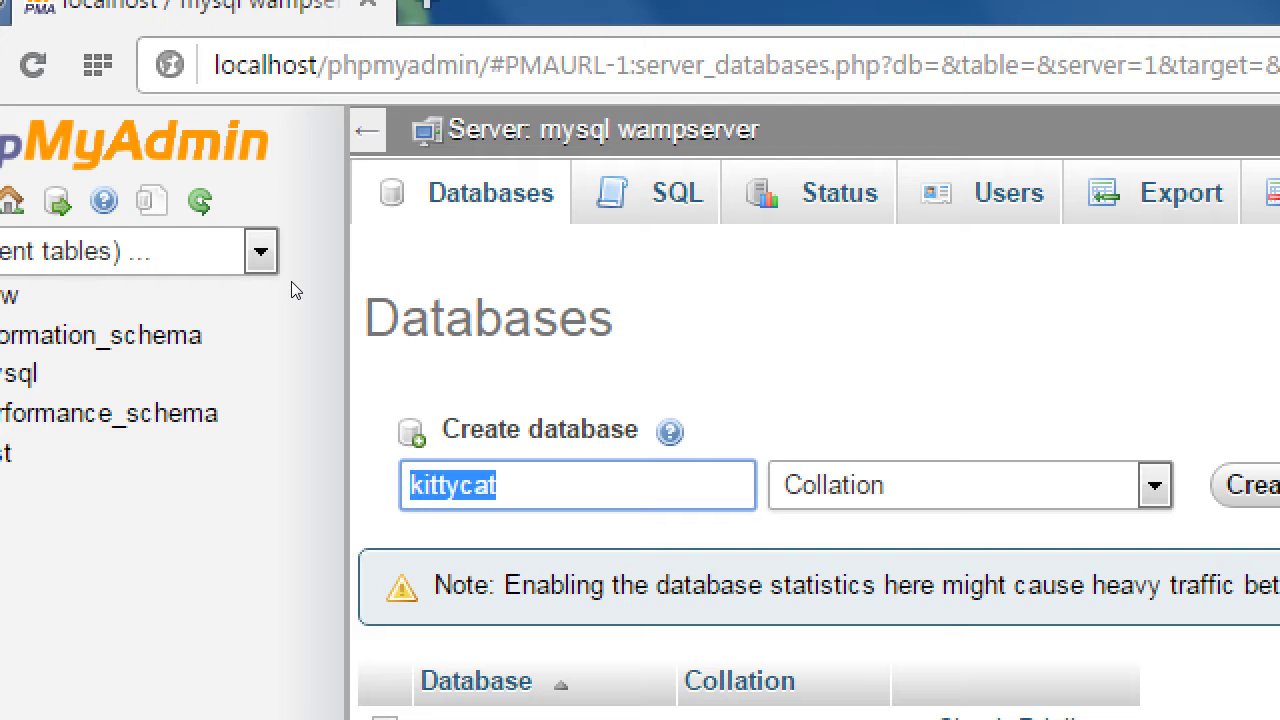
{"action": "type", "text": "muys"}
{"action": "key", "text": "BackSpace"}
{"action": "key", "text": "BackSpace"}
{"action": "key", "text": "BackSpace"}
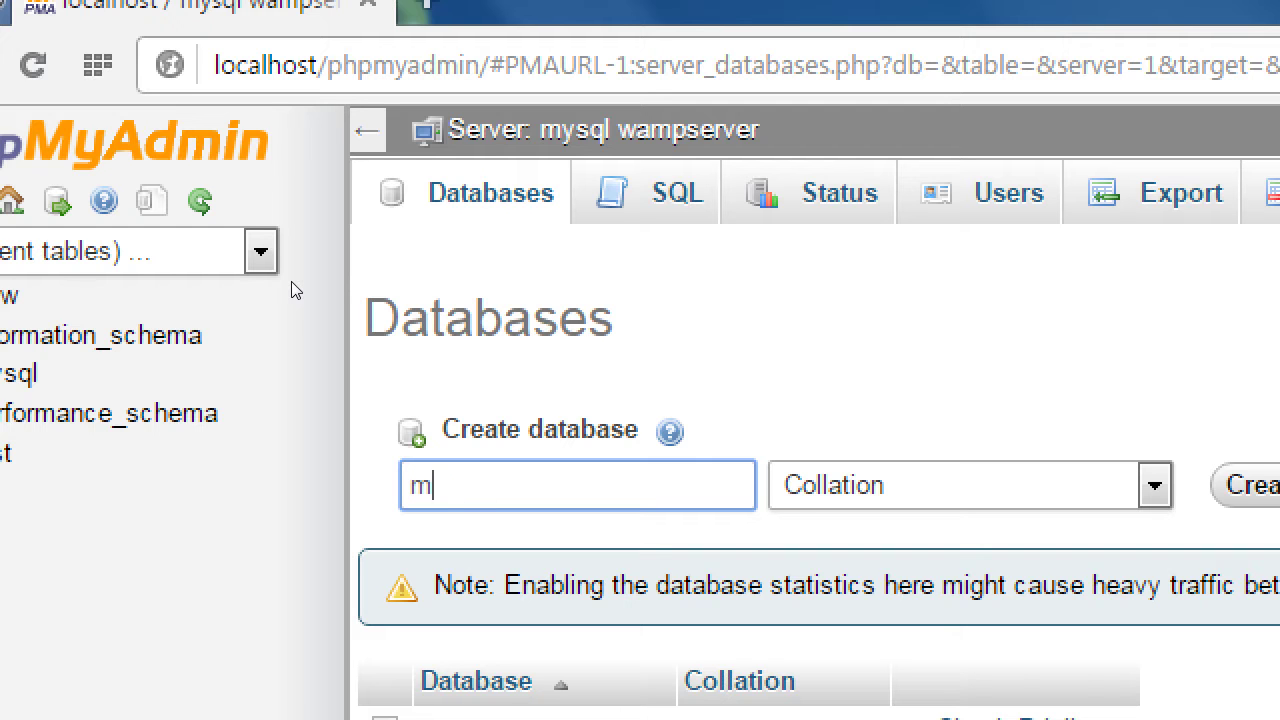
{"action": "type", "text": "y"}
{"action": "key", "text": "BackSpace"}
{"action": "type", "text": "uysite"}
{"action": "key", "text": "BackSpace"}
{"action": "key", "text": "BackSpace"}
{"action": "key", "text": "BackSpace"}
{"action": "key", "text": "BackSpace"}
{"action": "key", "text": "BackSpace"}
{"action": "key", "text": "BackSpace"}
{"action": "type", "text": "ysite"}
Try wordpress, 20150511 and mysitedb as names before settling back on kittycat.
{"action": "key", "text": "BackSpace"}
{"action": "key", "text": "BackSpace"}
{"action": "key", "text": "BackSpace"}
{"action": "key", "text": "BackSpace"}
{"action": "key", "text": "BackSpace"}
{"action": "key", "text": "BackSpace"}
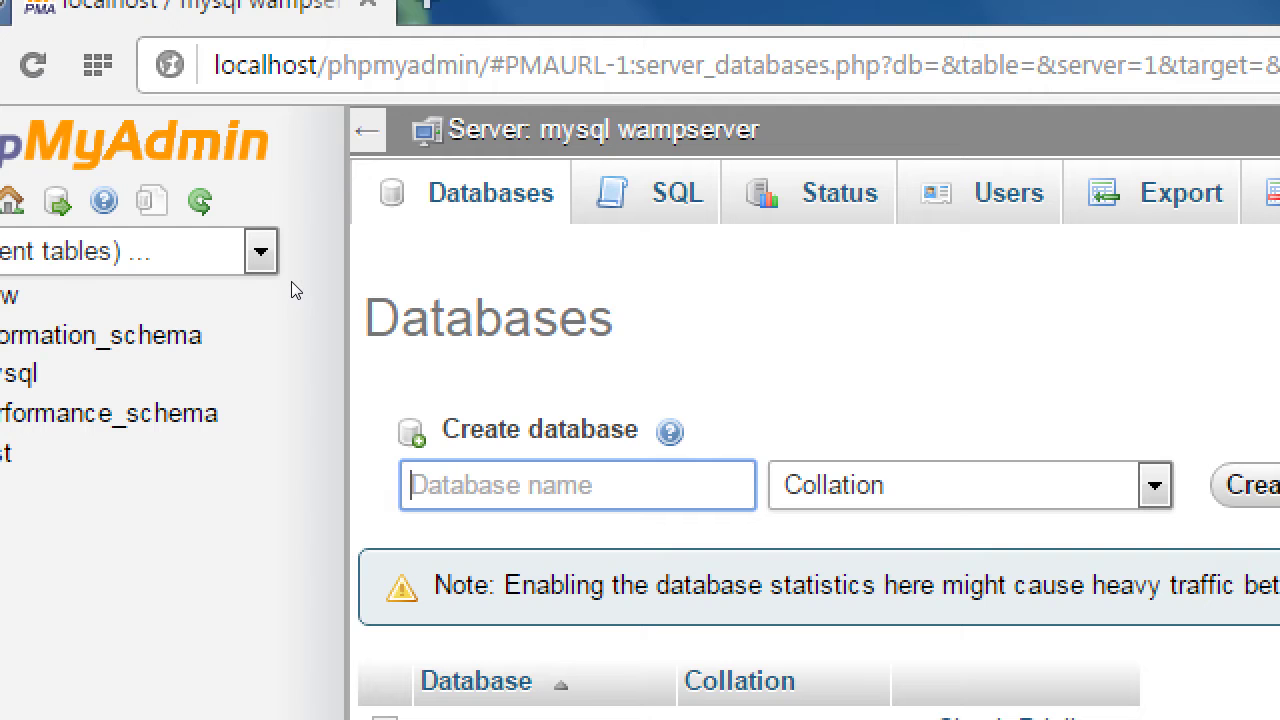
{"action": "type", "text": "wordpress"}
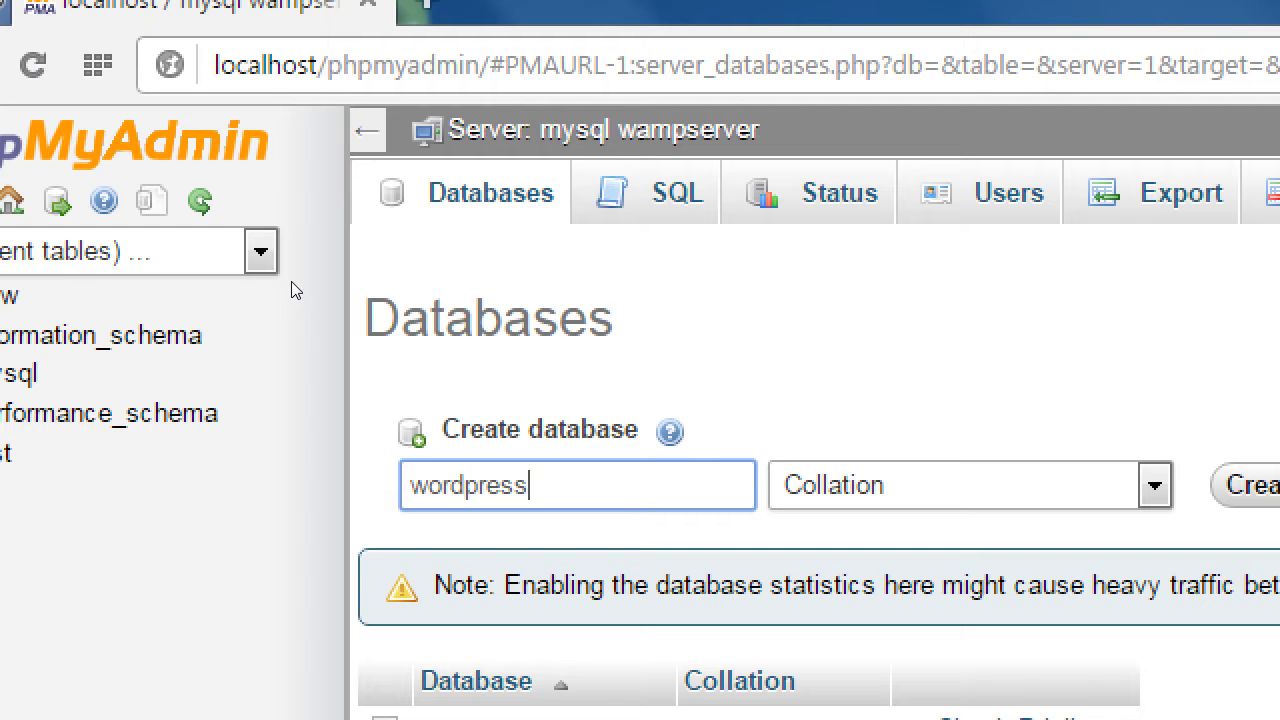
{"action": "key", "text": "BackSpace"}
{"action": "key", "text": "BackSpace"}
{"action": "key", "text": "BackSpace"}
{"action": "key", "text": "BackSpace"}
{"action": "key", "text": "BackSpace"}
{"action": "key", "text": "BackSpace"}
{"action": "key", "text": "BackSpace"}
{"action": "key", "text": "BackSpace"}
{"action": "key", "text": "BackSpace"}
{"action": "type", "text": "2"}
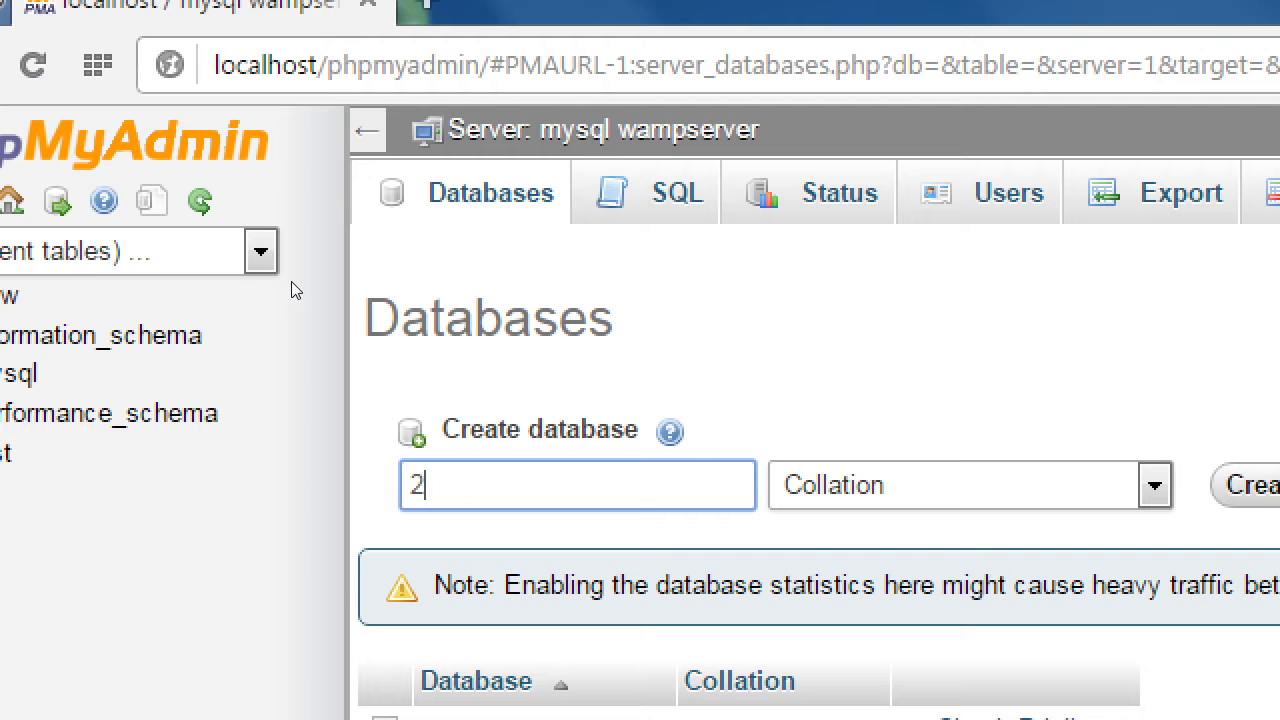
{"action": "type", "text": "0150511"}
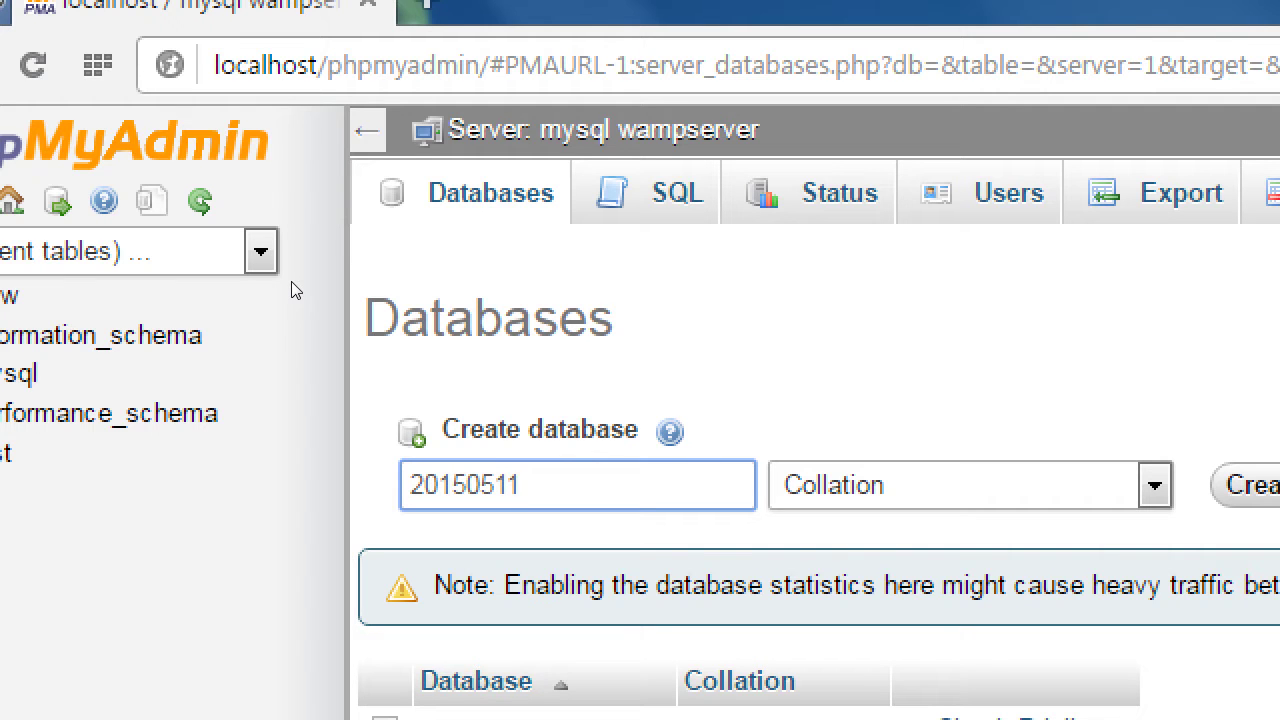
{"action": "key", "text": "BackSpace"}
{"action": "key", "text": "BackSpace"}
{"action": "key", "text": "BackSpace"}
{"action": "key", "text": "BackSpace"}
{"action": "key", "text": "BackSpace"}
{"action": "key", "text": "BackSpace"}
{"action": "key", "text": "BackSpace"}
{"action": "key", "text": "BackSpace"}
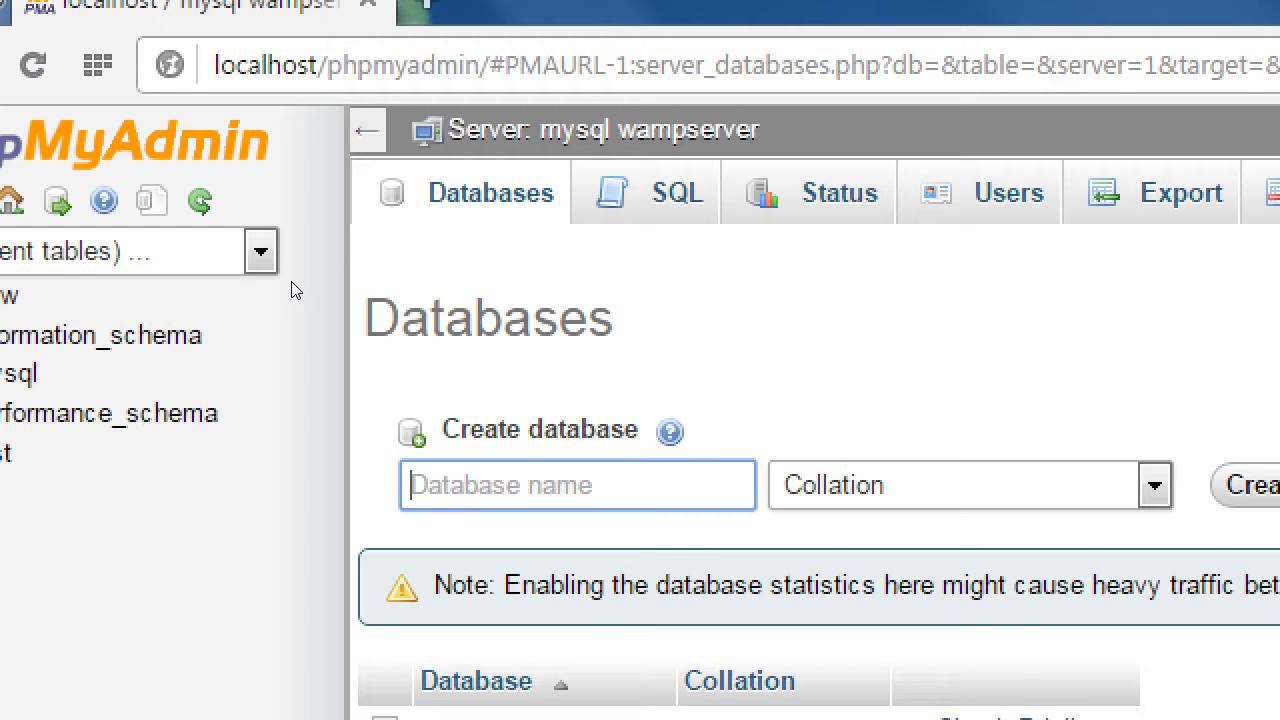
{"action": "type", "text": "sit"}
{"action": "key", "text": "BackSpace"}
{"action": "key", "text": "BackSpace"}
{"action": "key", "text": "BackSpace"}
{"action": "type", "text": "wordpress"}
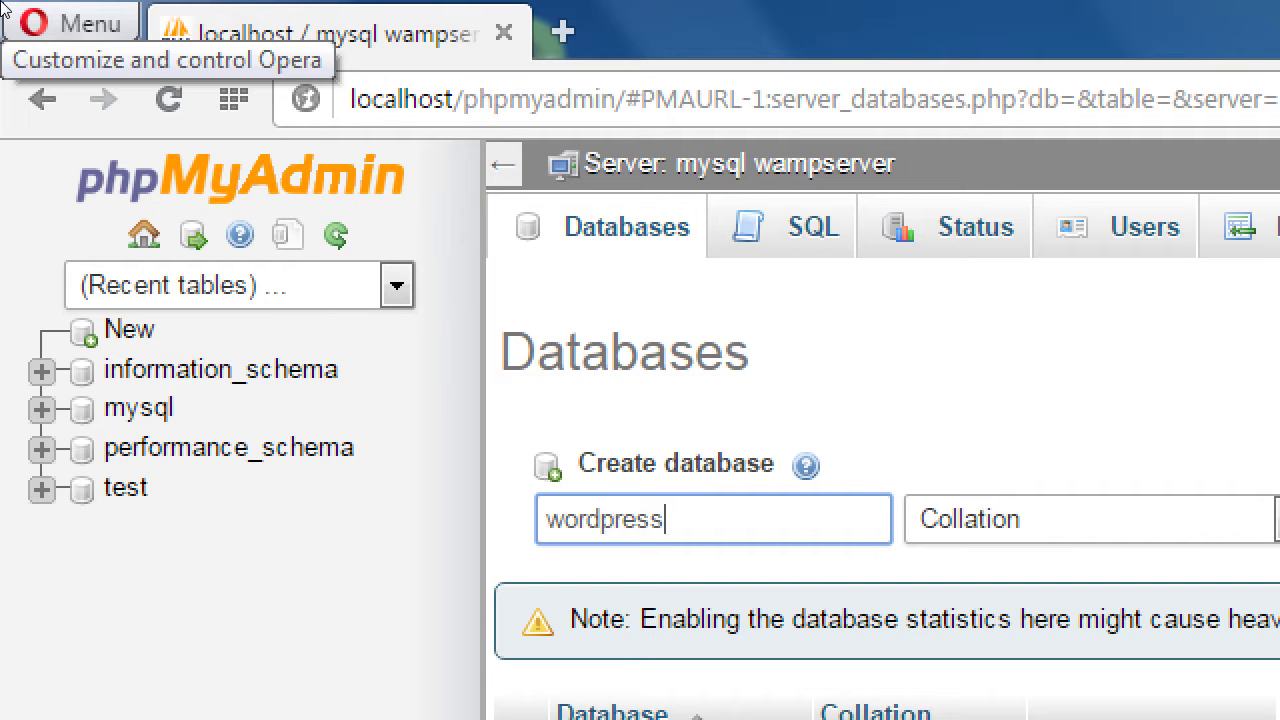
{"action": "key", "text": "BackSpace"}
{"action": "key", "text": "BackSpace"}
{"action": "key", "text": "BackSpace"}
{"action": "key", "text": "BackSpace"}
{"action": "key", "text": "BackSpace"}
{"action": "key", "text": "BackSpace"}
{"action": "key", "text": "BackSpace"}
{"action": "key", "text": "BackSpace"}
{"action": "key", "text": "BackSpace"}
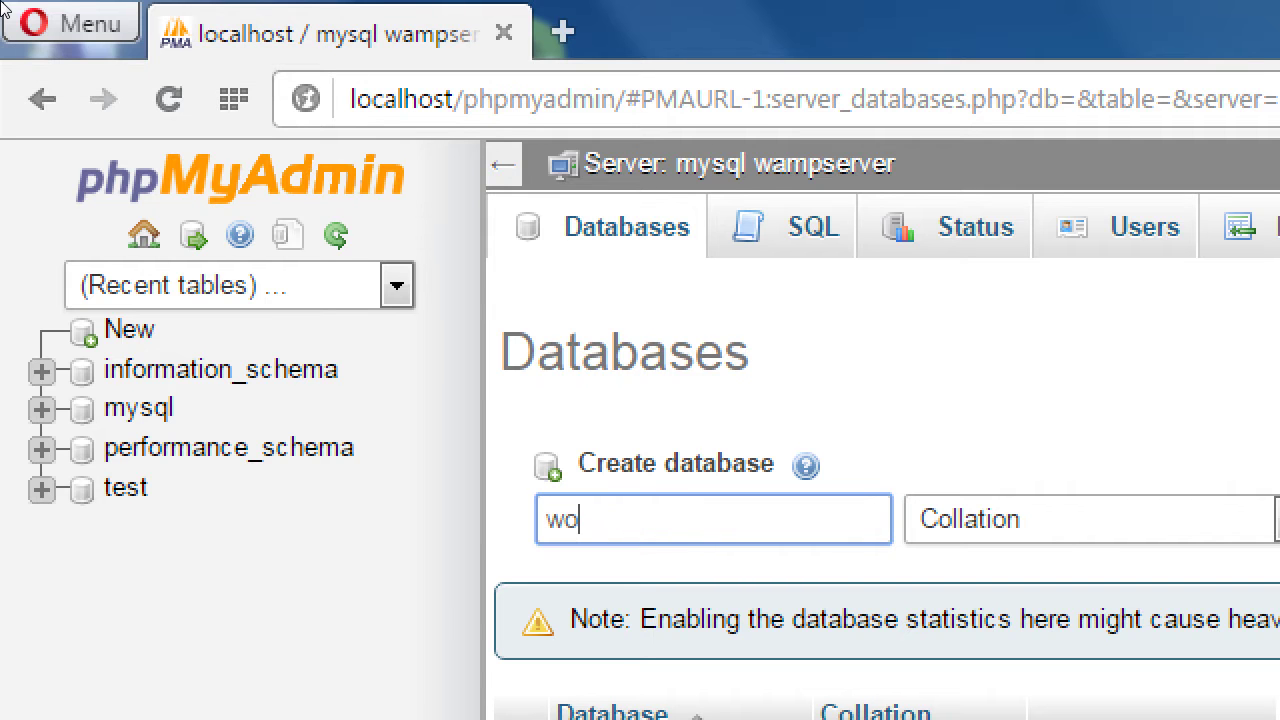
{"action": "type", "text": "mysitedb"}
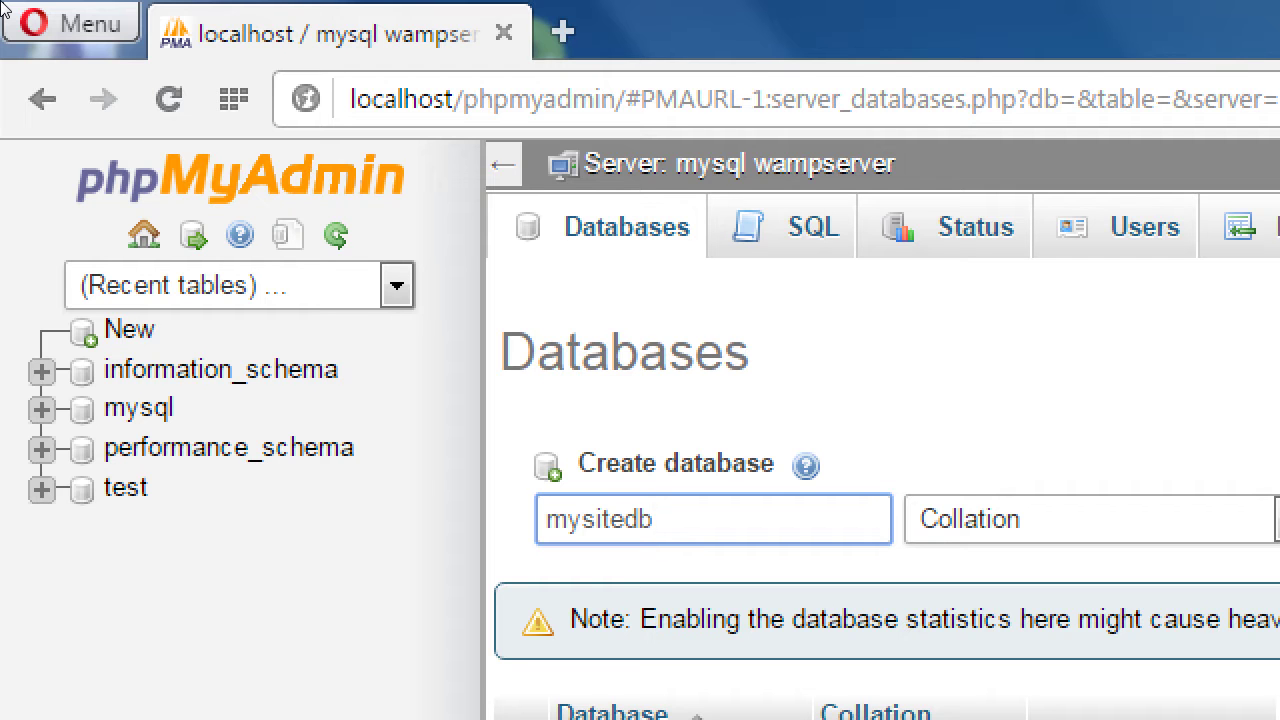
{"action": "key", "text": "BackSpace"}
{"action": "key", "text": "BackSpace"}
{"action": "key", "text": "BackSpace"}
{"action": "key", "text": "BackSpace"}
{"action": "key", "text": "BackSpace"}
{"action": "key", "text": "BackSpace"}
{"action": "key", "text": "BackSpace"}
{"action": "key", "text": "BackSpace"}
{"action": "type", "text": "kitty"}
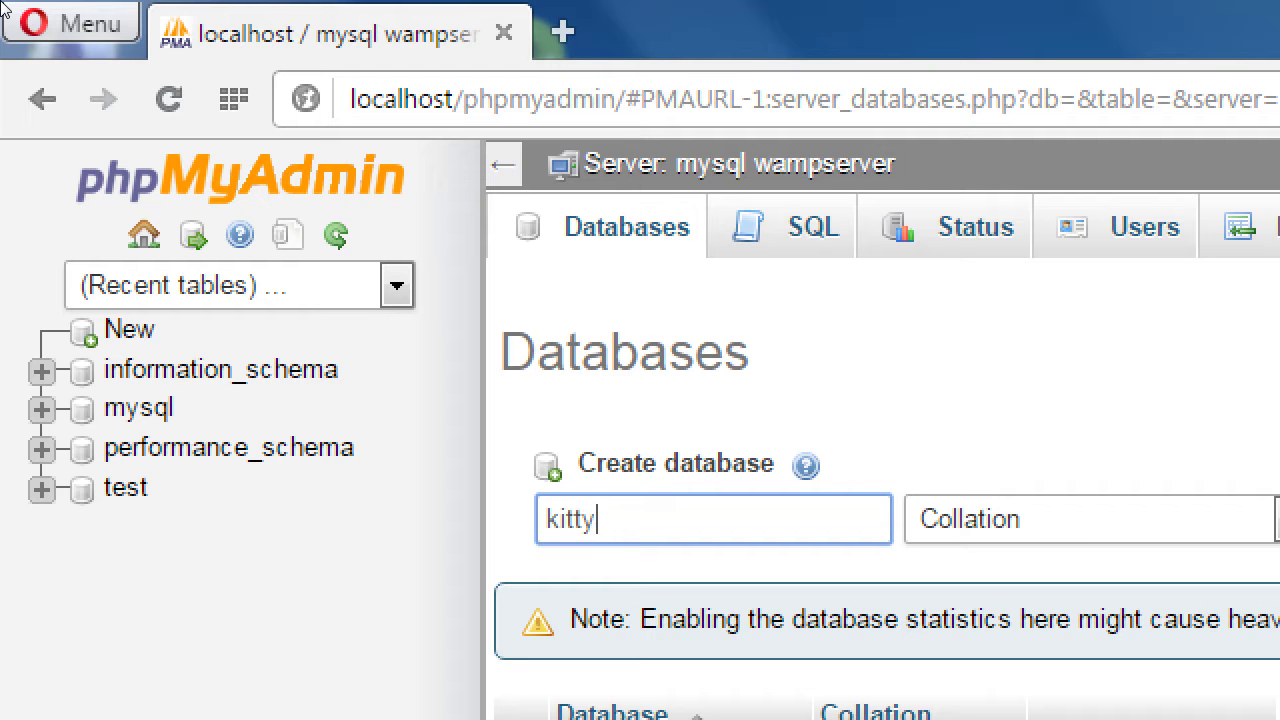
{"action": "type", "text": "cat"}
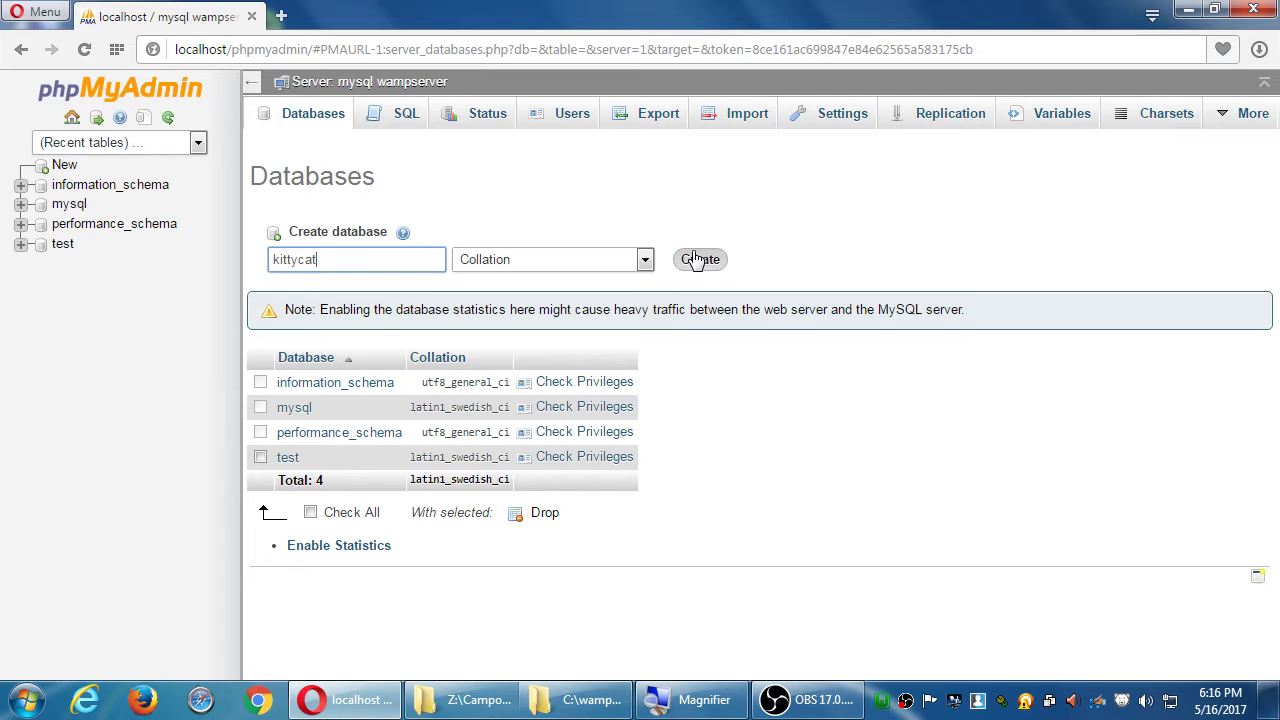
Create the kittycat database, then select the browser's address.
{"action": "left_click", "coordinate": [699, 261]}
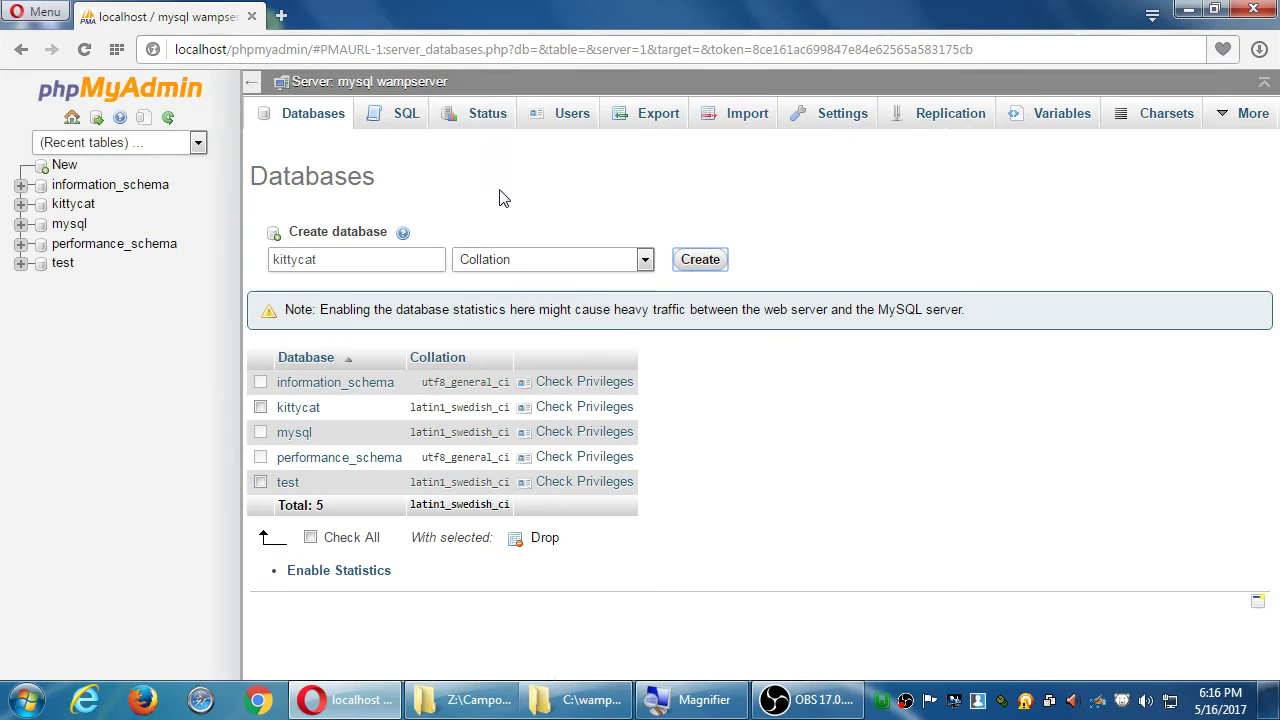
{"action": "left_click", "coordinate": [494, 49]}
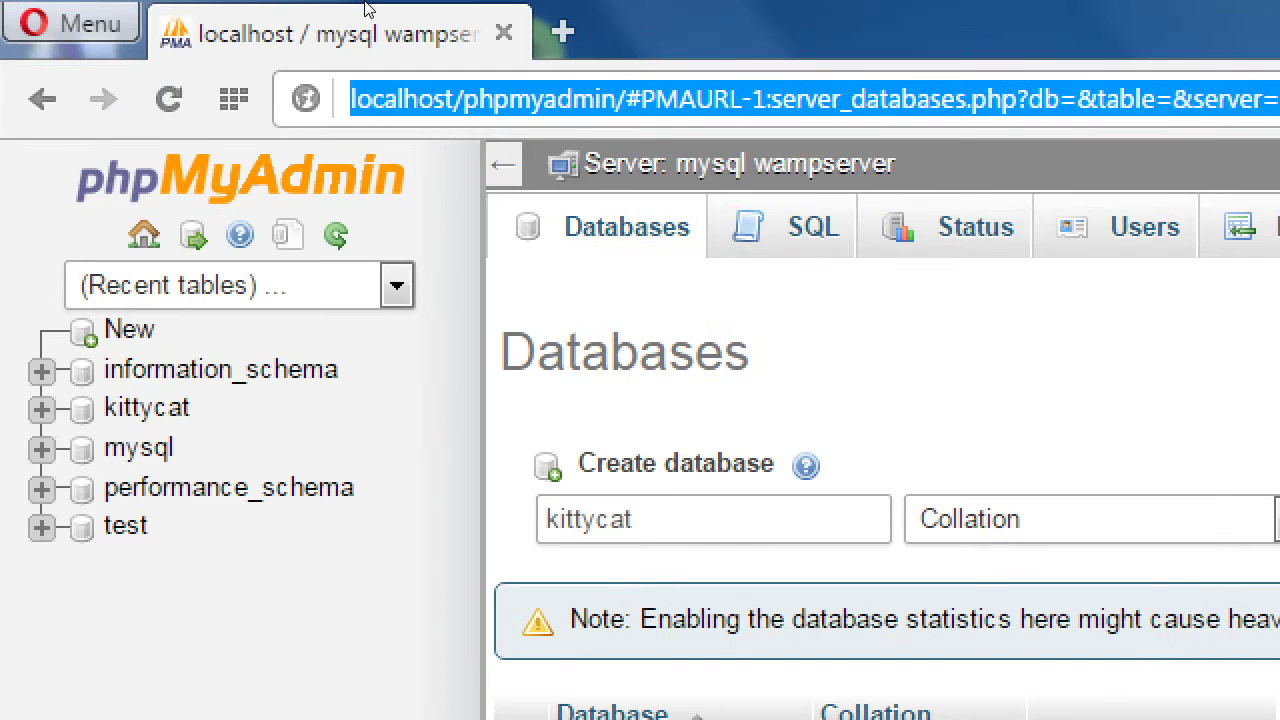
Go to localhost/2015-05-11/installer.php in the address bar.
{"action": "type", "text": "http://localhost"}
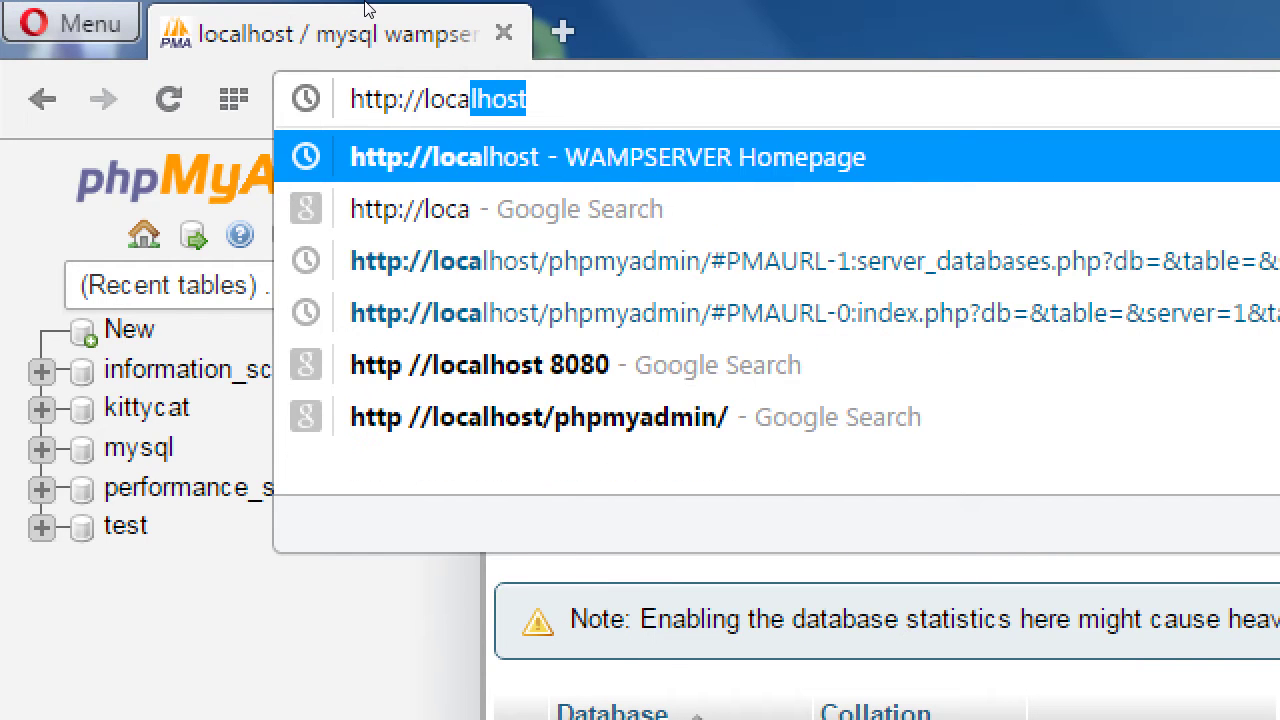
{"action": "key", "text": "Right"}
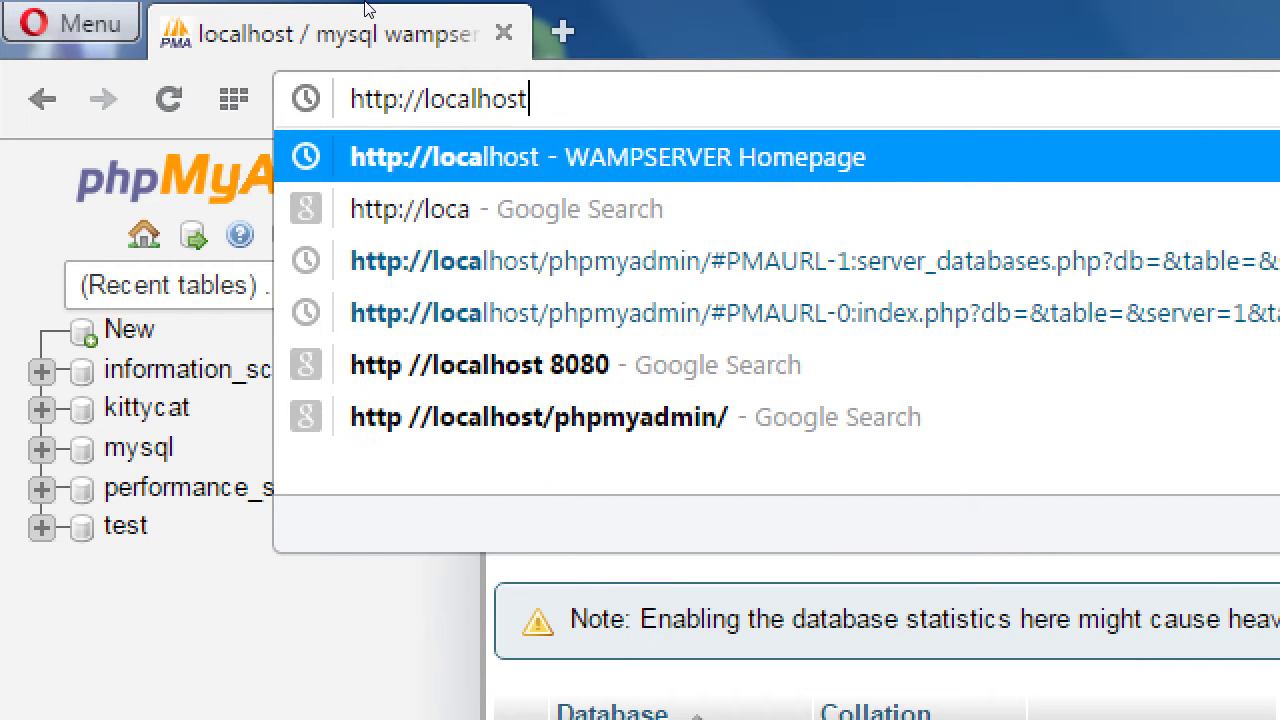
{"action": "type", "text": "/2015-05-11"}
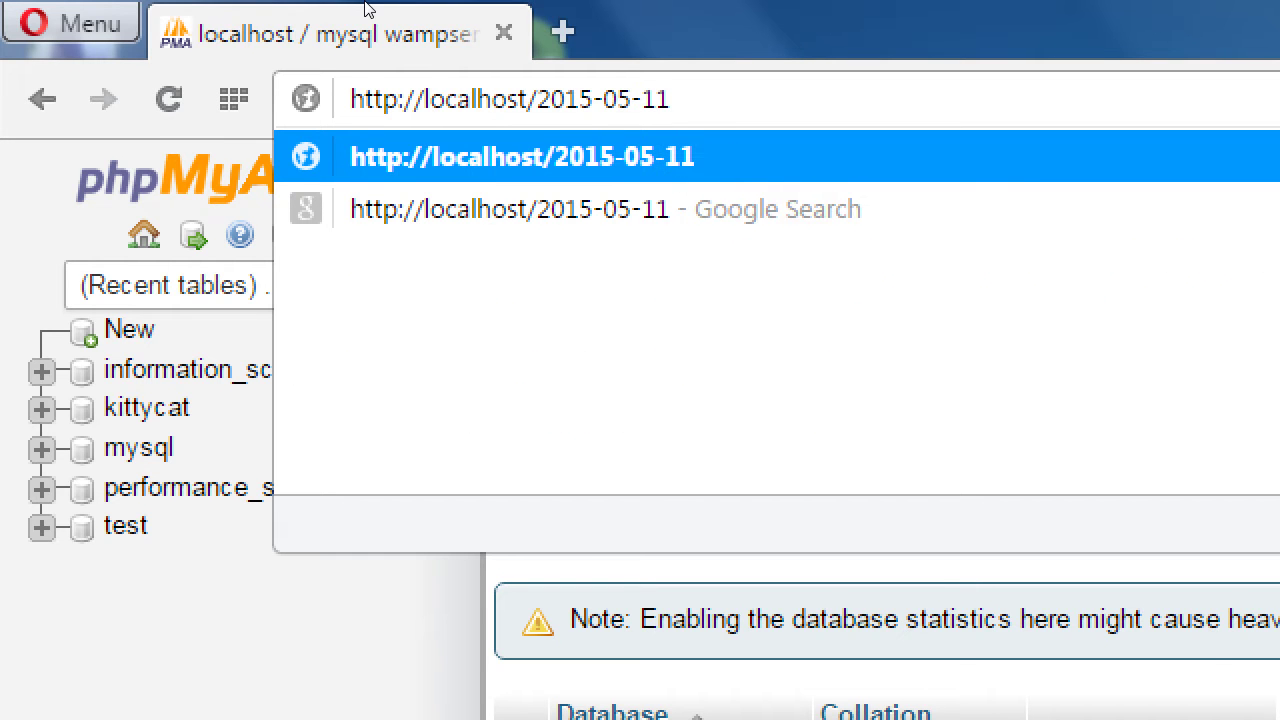
{"action": "type", "text": "/installer.php"}
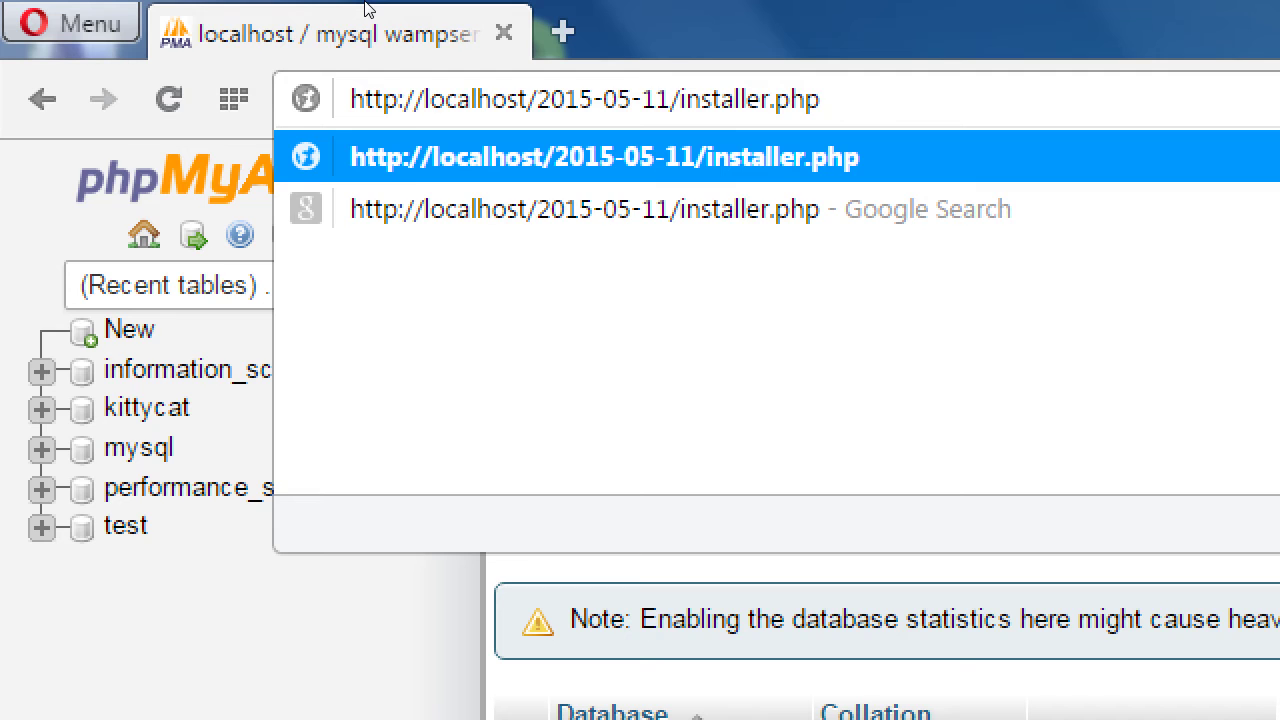
{"action": "key", "text": "Return"}
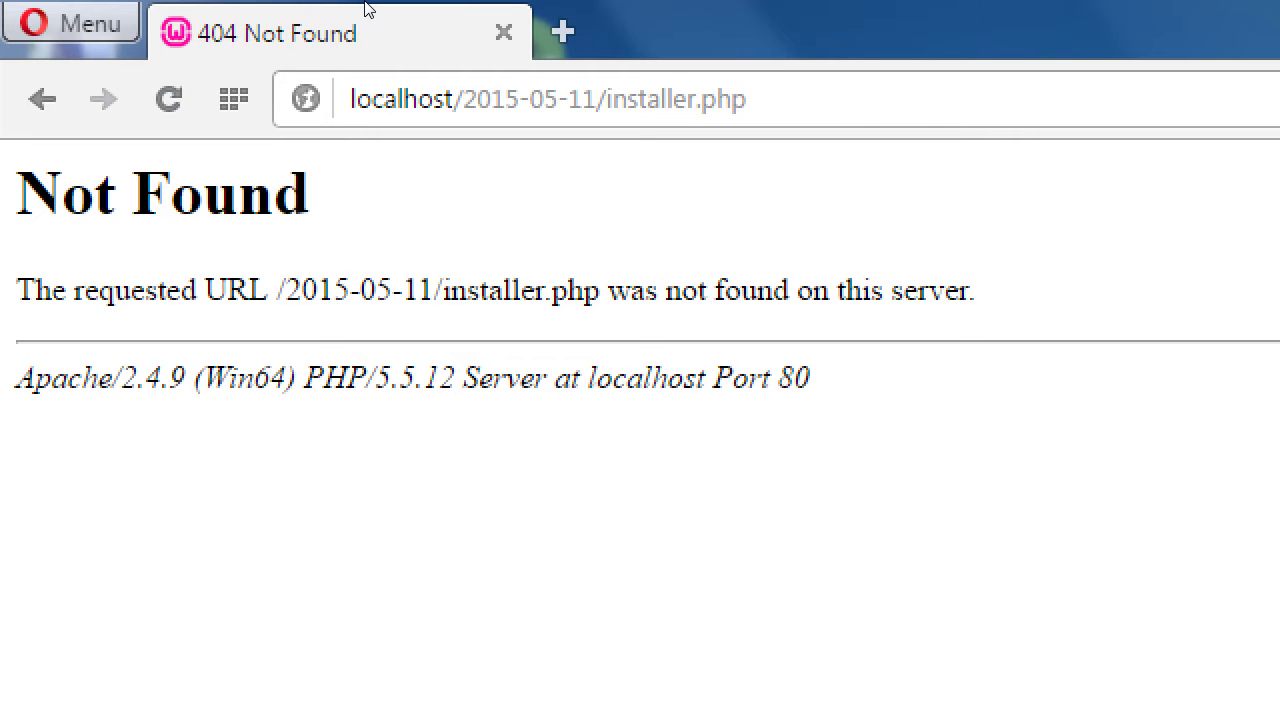
Correct the address year to 2017-05-11 and reload the installer page.
{"action": "left_click", "coordinate": [272, 113]}
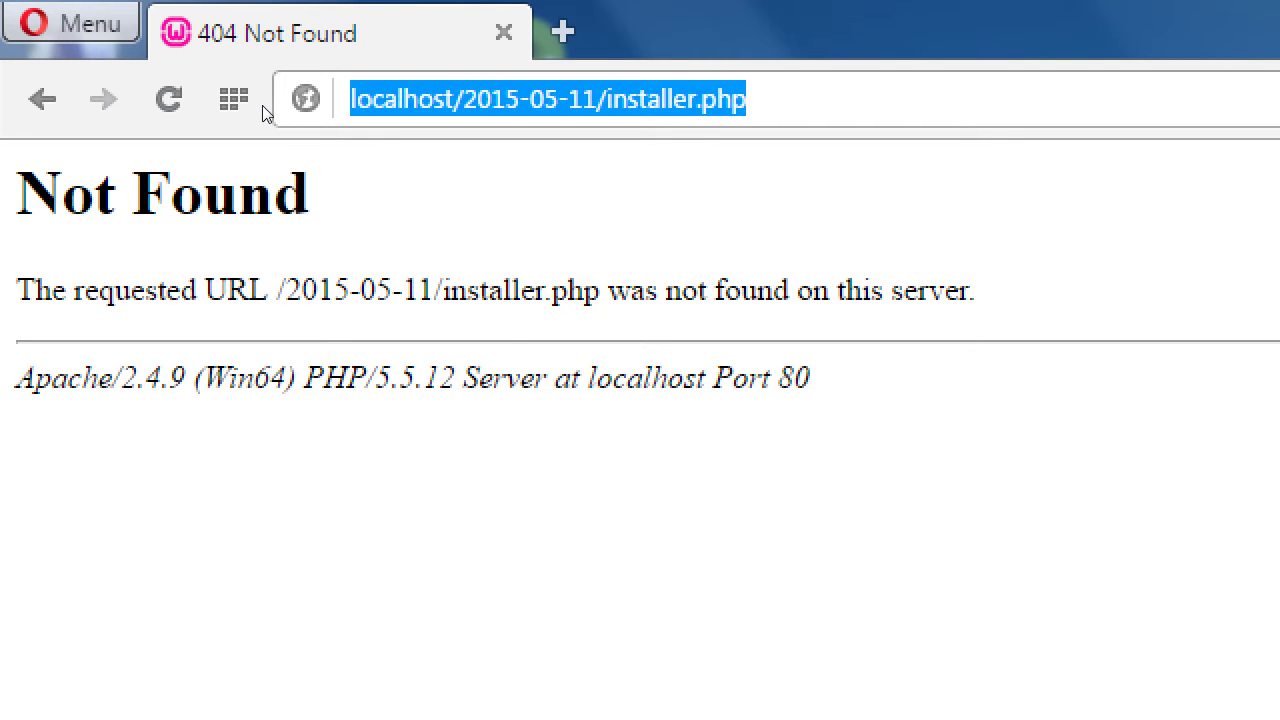
{"action": "key", "text": "End"}
{"action": "key", "text": "Left"}
{"action": "key", "text": "Left"}
{"action": "key", "text": "Left"}
{"action": "key", "text": "Left"}
{"action": "key", "text": "Left"}
{"action": "key", "text": "Left"}
{"action": "key", "text": "Left"}
{"action": "key", "text": "Left"}
{"action": "key", "text": "Left"}
{"action": "key", "text": "Left"}
{"action": "key", "text": "Left"}
{"action": "key", "text": "Left"}
{"action": "key", "text": "Left"}
{"action": "key", "text": "Left"}
{"action": "key", "text": "Left"}
{"action": "key", "text": "Left"}
{"action": "key", "text": "Left"}
{"action": "key", "text": "Left"}
{"action": "key", "text": "Left"}
{"action": "key", "text": "Left"}
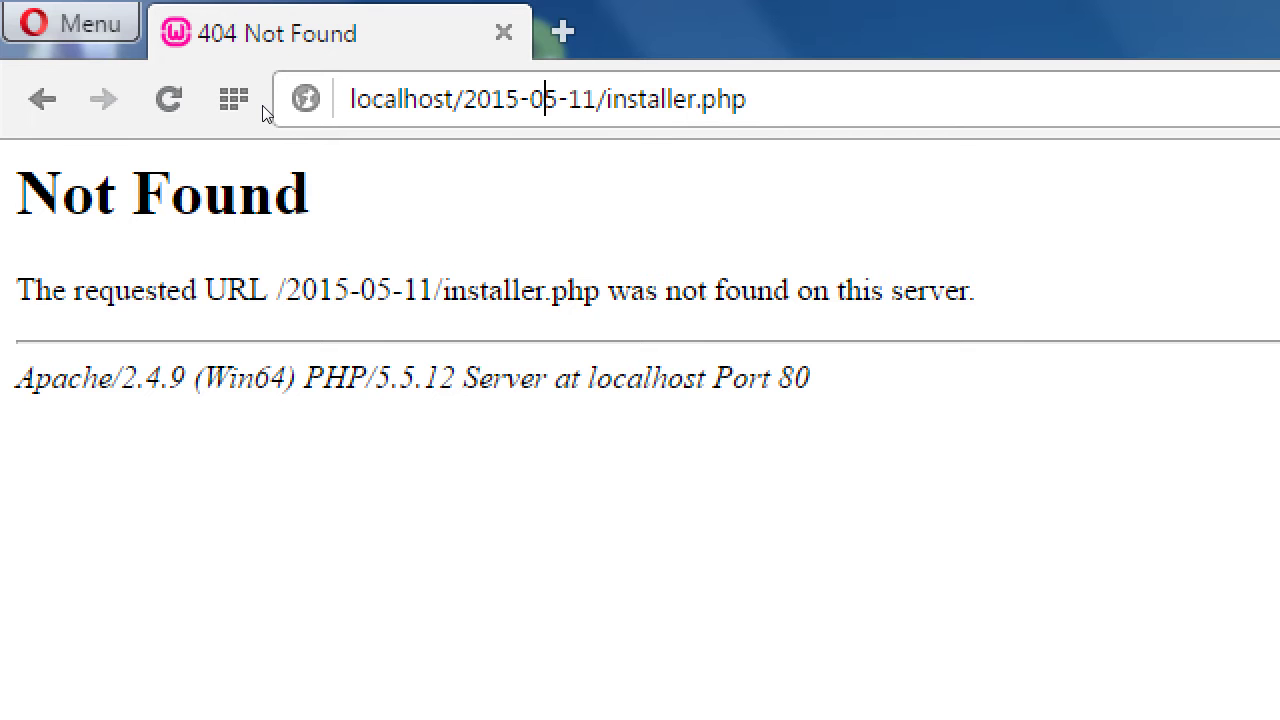
{"action": "key", "text": "BackSpace"}
{"action": "type", "text": "7"}
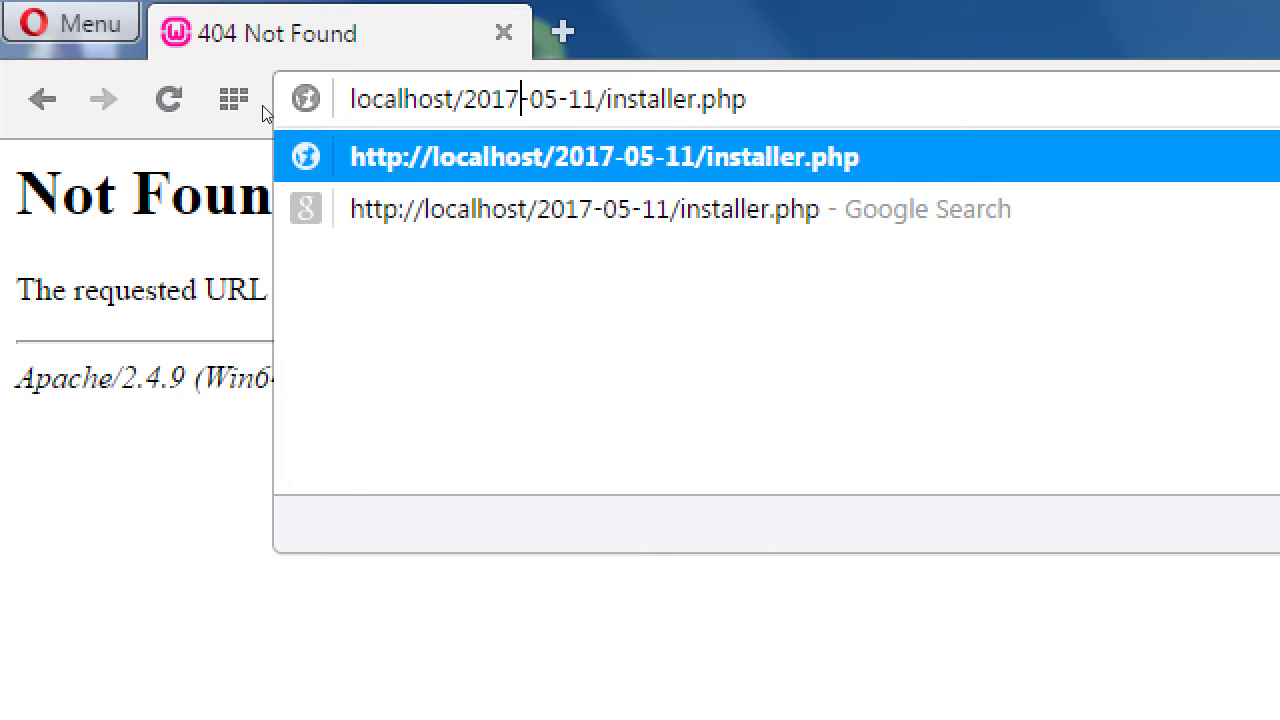
{"action": "key", "text": "Return"}
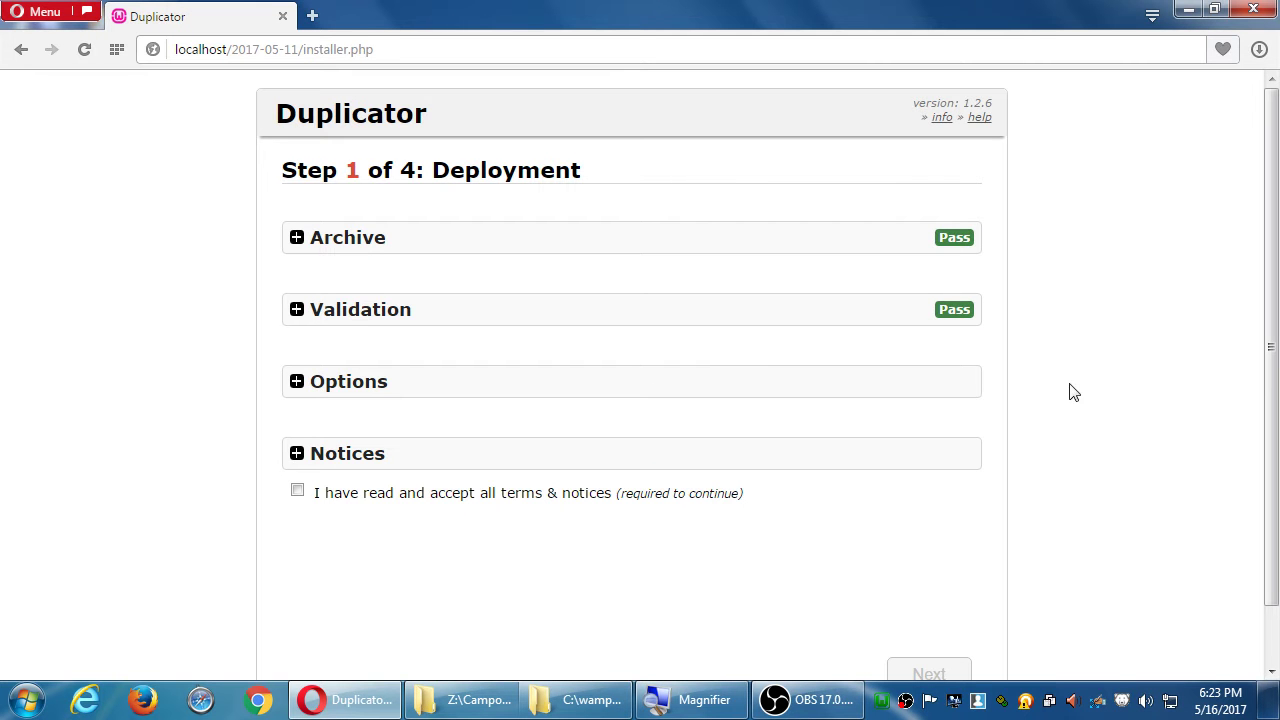
Accept the terms and notices and run the Duplicator deployment.
{"action": "left_click", "coordinate": [297, 490]}
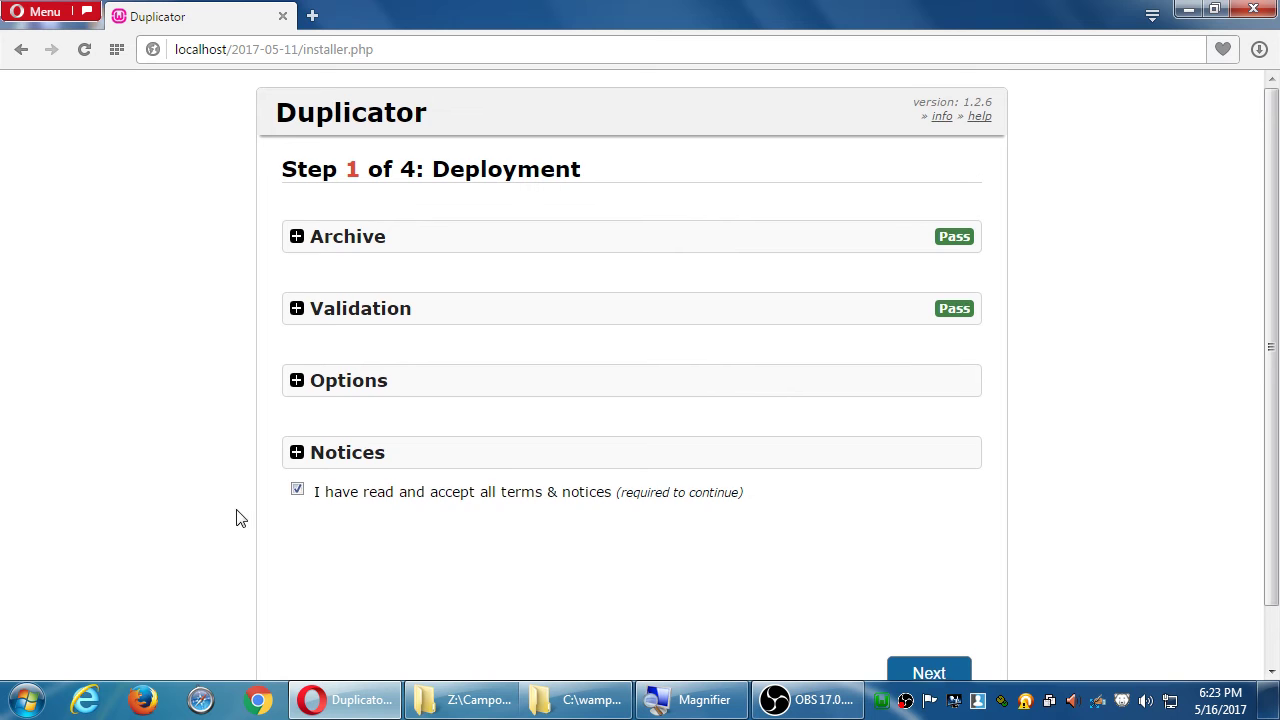
{"action": "scroll", "coordinate": [220, 516], "scroll_direction": "down", "scroll_amount": 1}
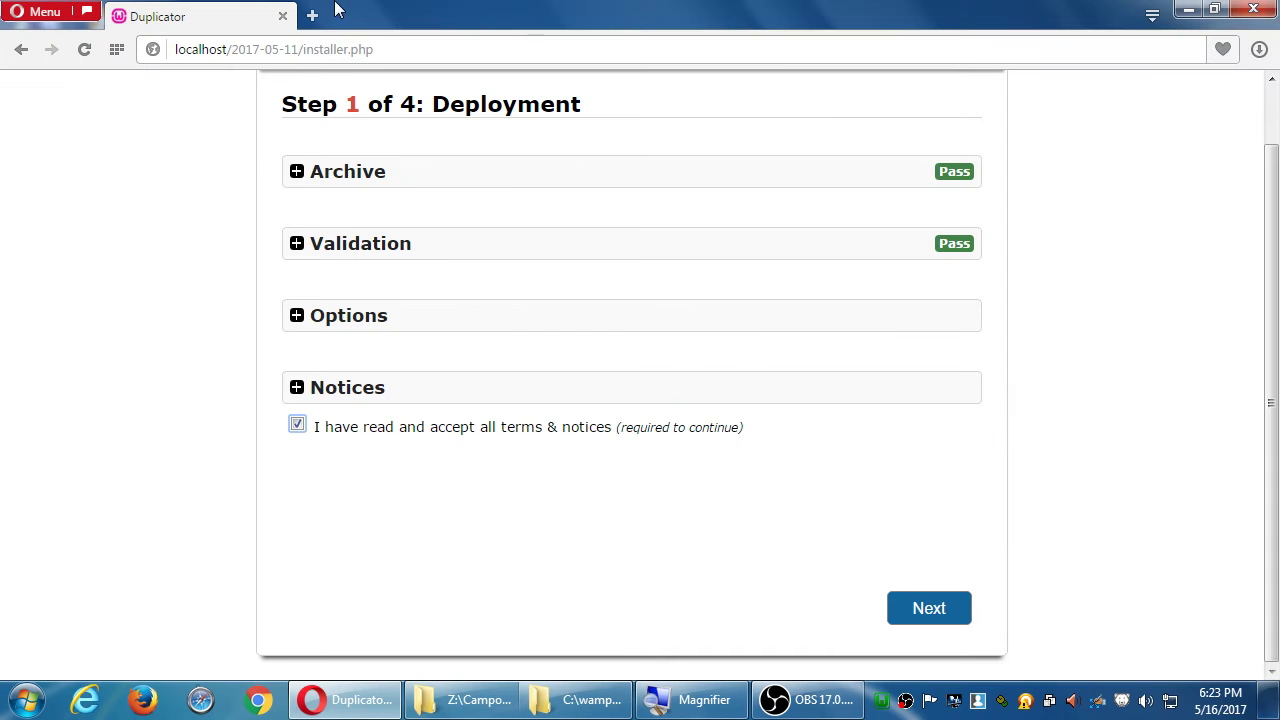
{"action": "left_click", "coordinate": [946, 609]}
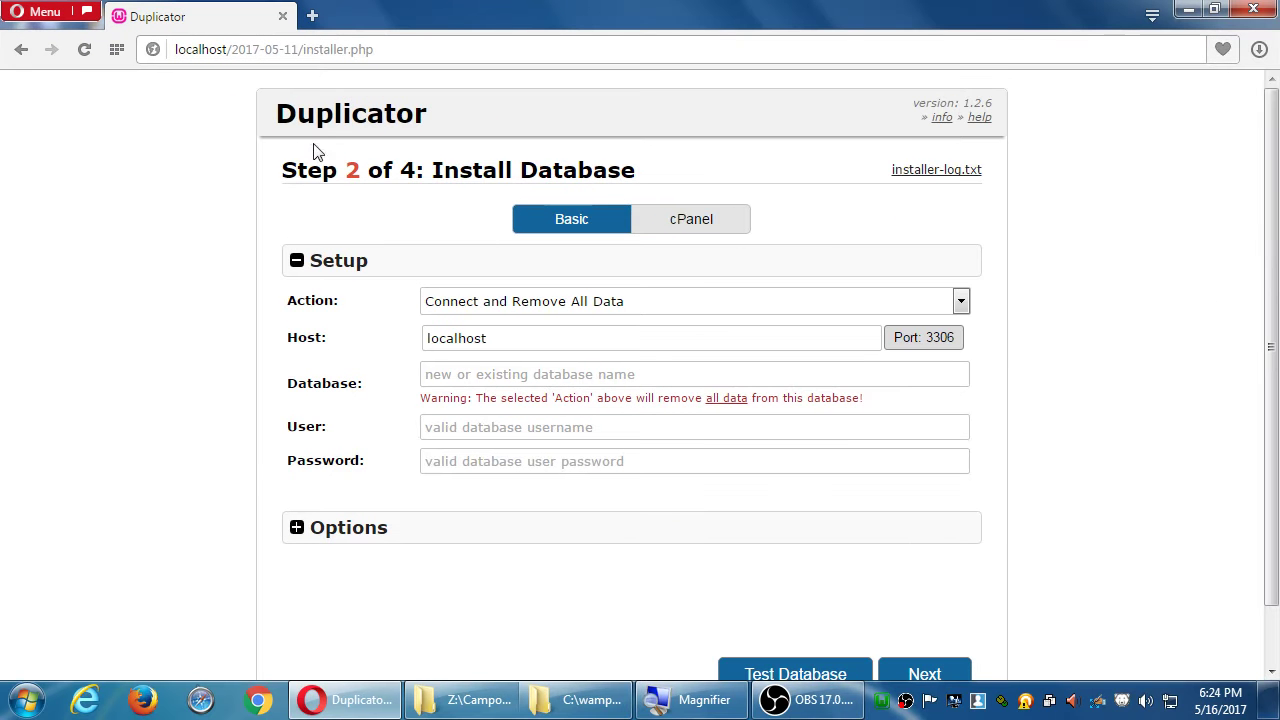
{"action": "left_click", "coordinate": [571, 700]}
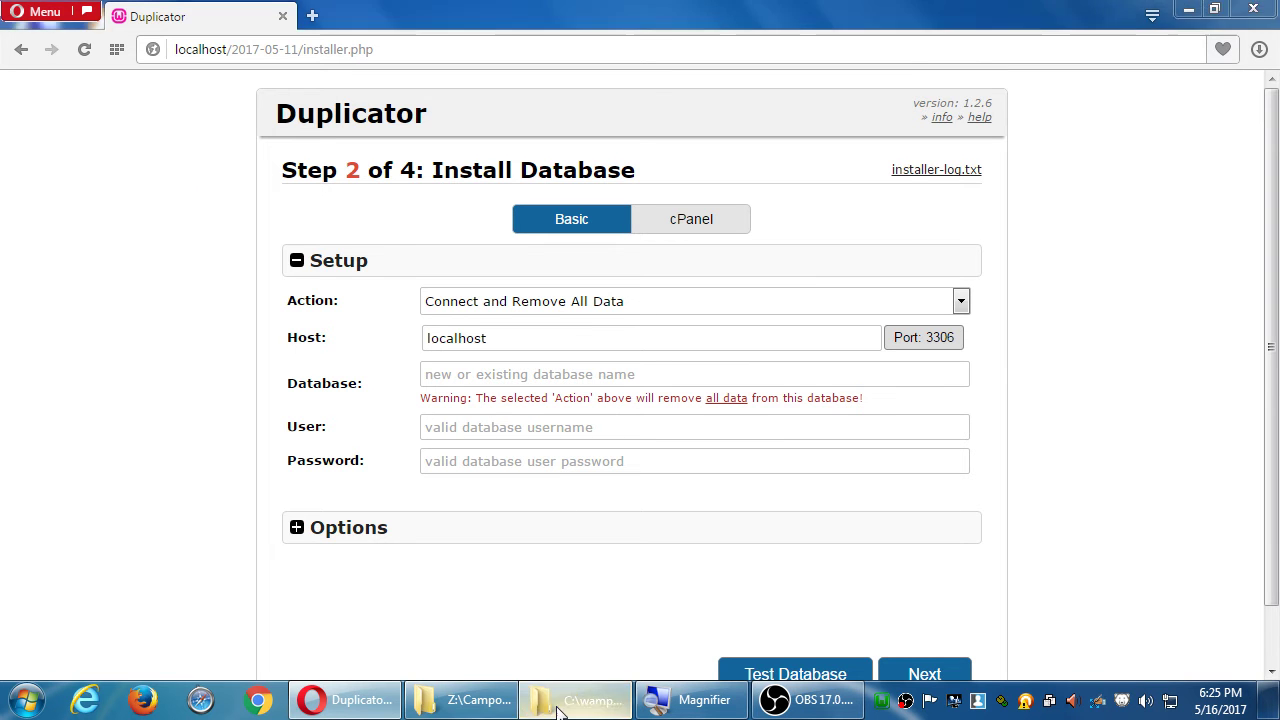
{"action": "left_click", "coordinate": [585, 699]}
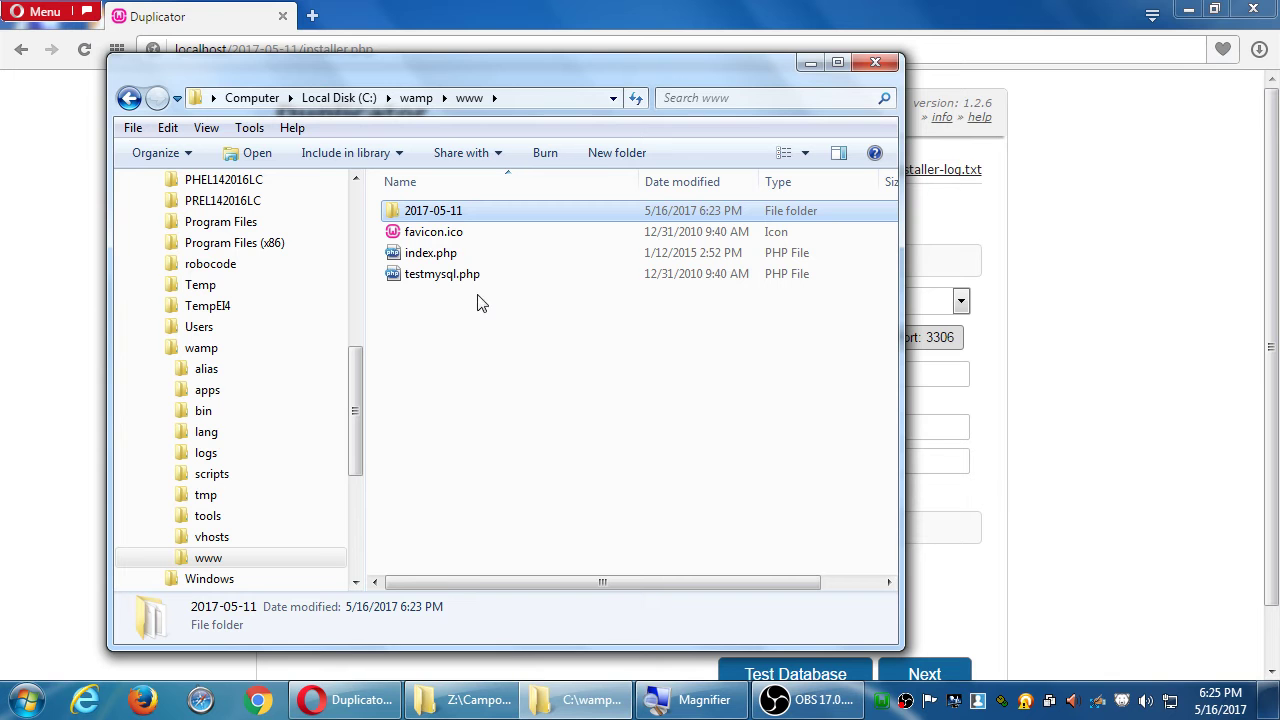
{"action": "double_click", "coordinate": [449, 219]}
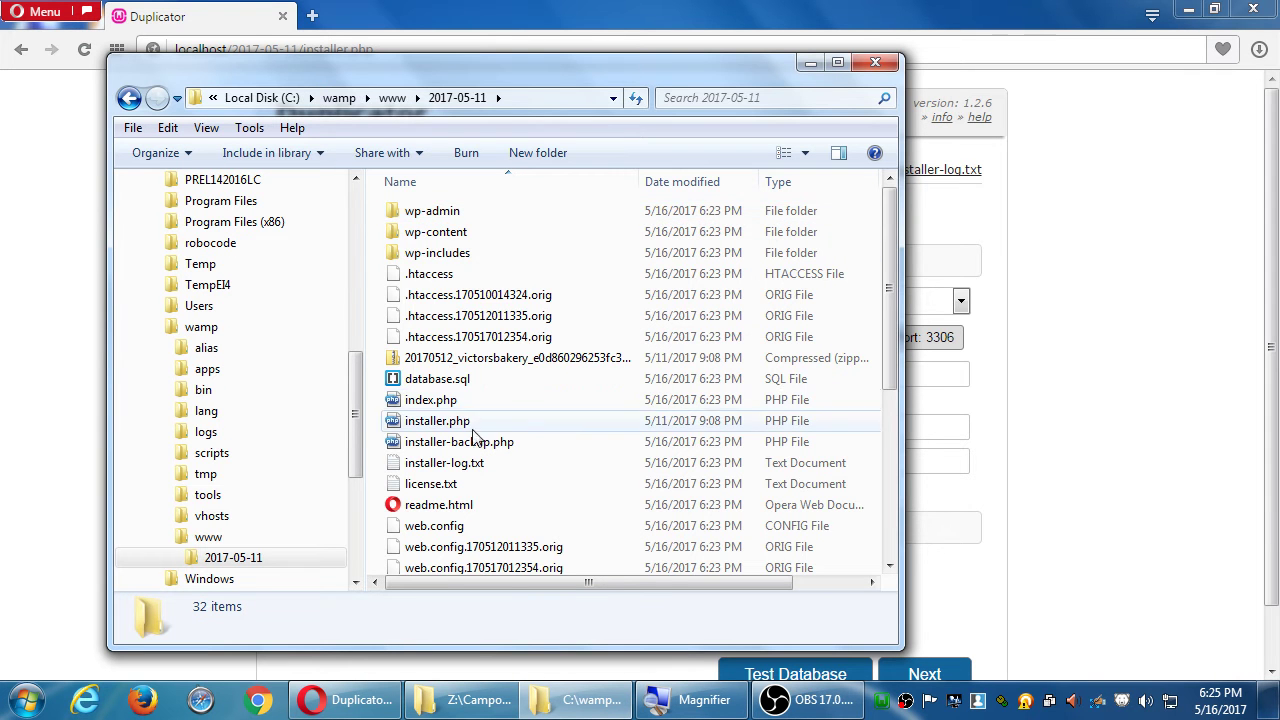
{"action": "left_click", "coordinate": [467, 362]}
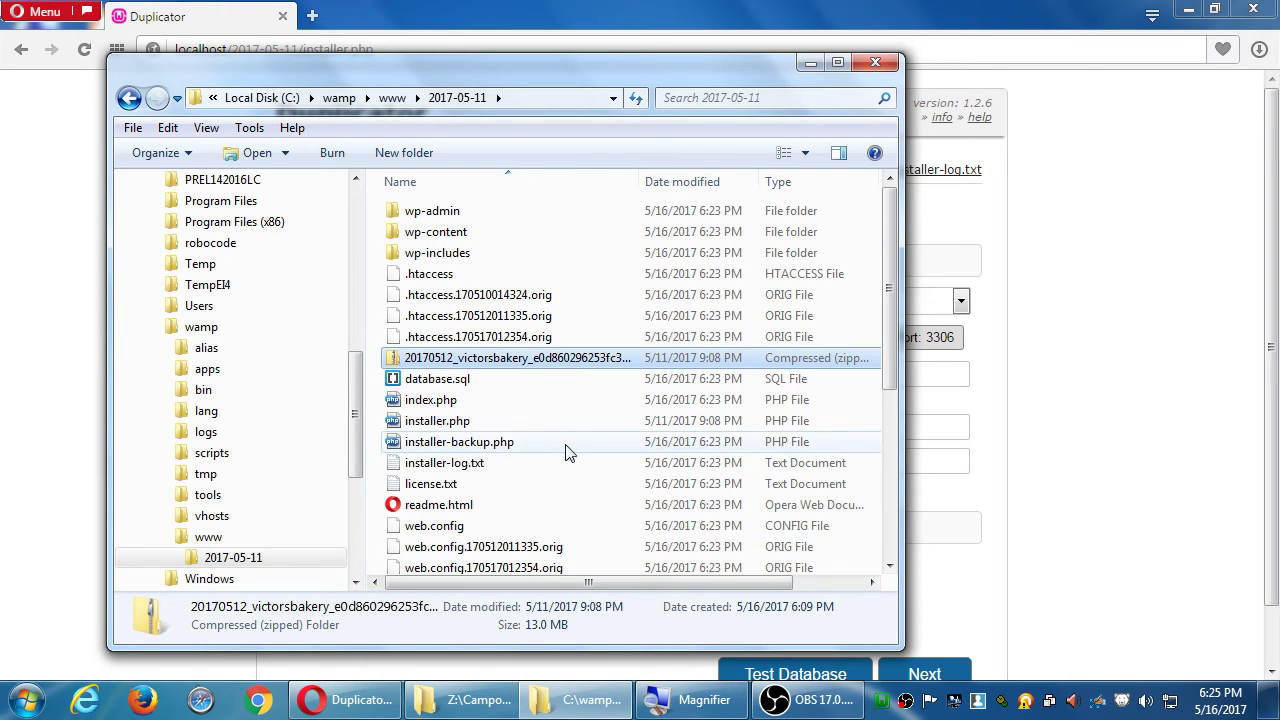
{"action": "left_click", "coordinate": [1048, 398]}
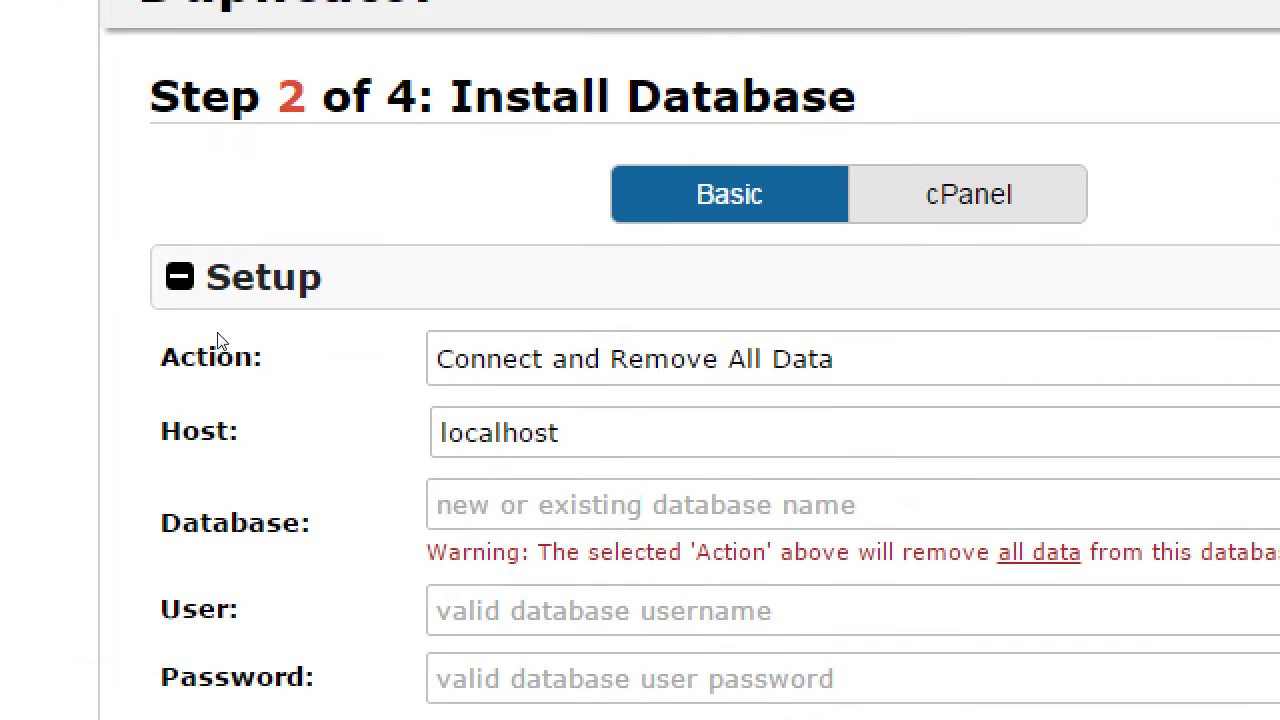
Enter kittycat as the database name and root as the database user, leaving the password blank.
{"action": "key", "text": "Tab"}
{"action": "type", "text": "kitty"}
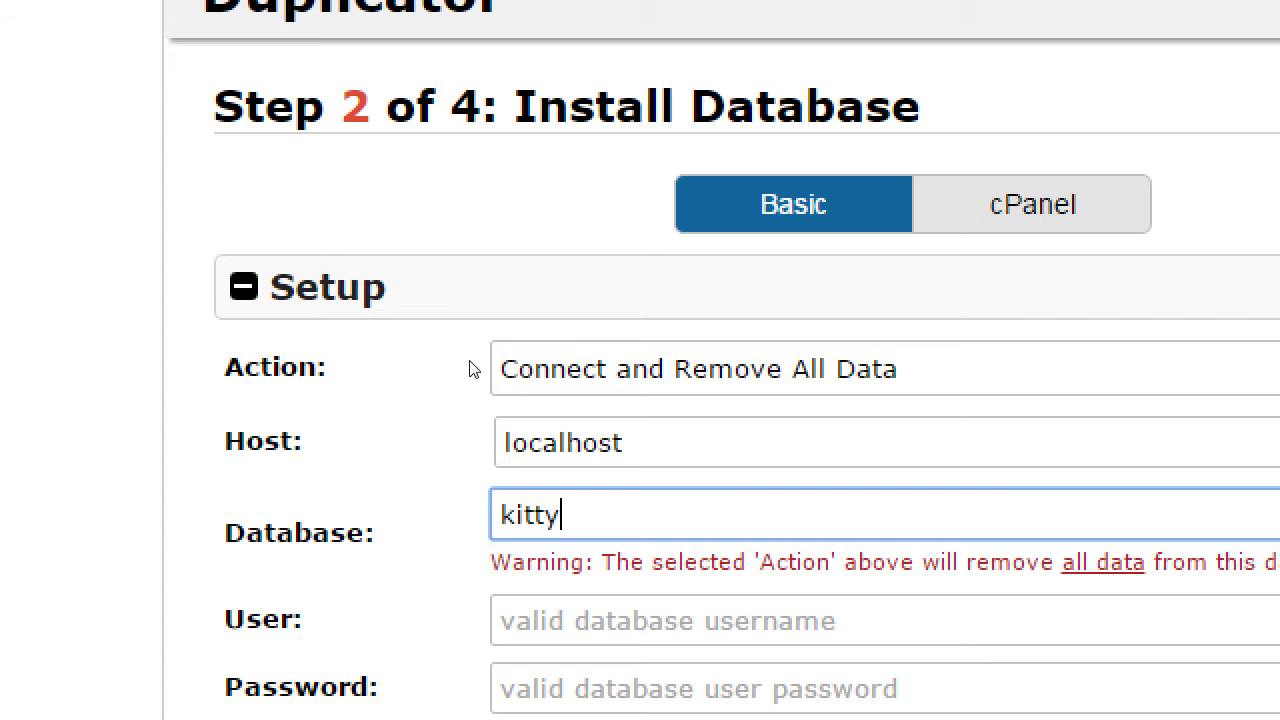
{"action": "type", "text": "Cat"}
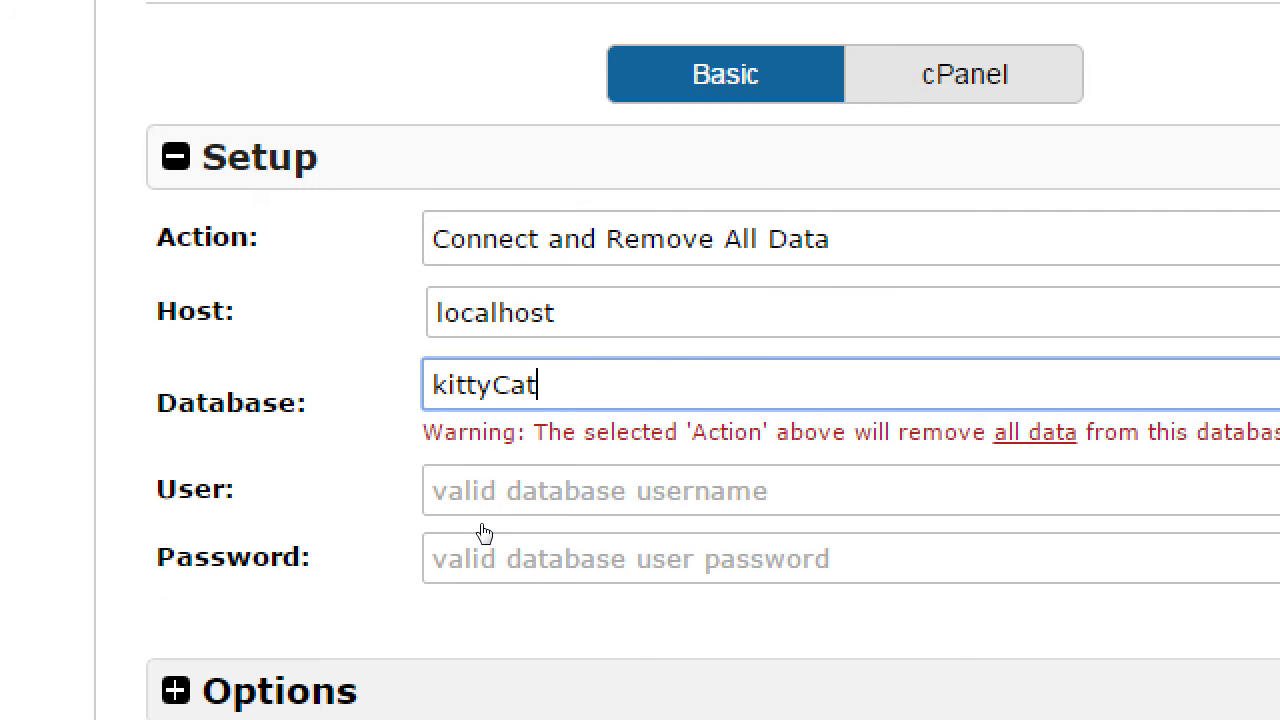
{"action": "key", "text": "BackSpace"}
{"action": "key", "text": "BackSpace"}
{"action": "key", "text": "BackSpace"}
{"action": "key", "text": "BackSpace"}
{"action": "key", "text": "BackSpace"}
{"action": "key", "text": "BackSpace"}
{"action": "key", "text": "BackSpace"}
{"action": "key", "text": "BackSpace"}
{"action": "type", "text": "wordprs"}
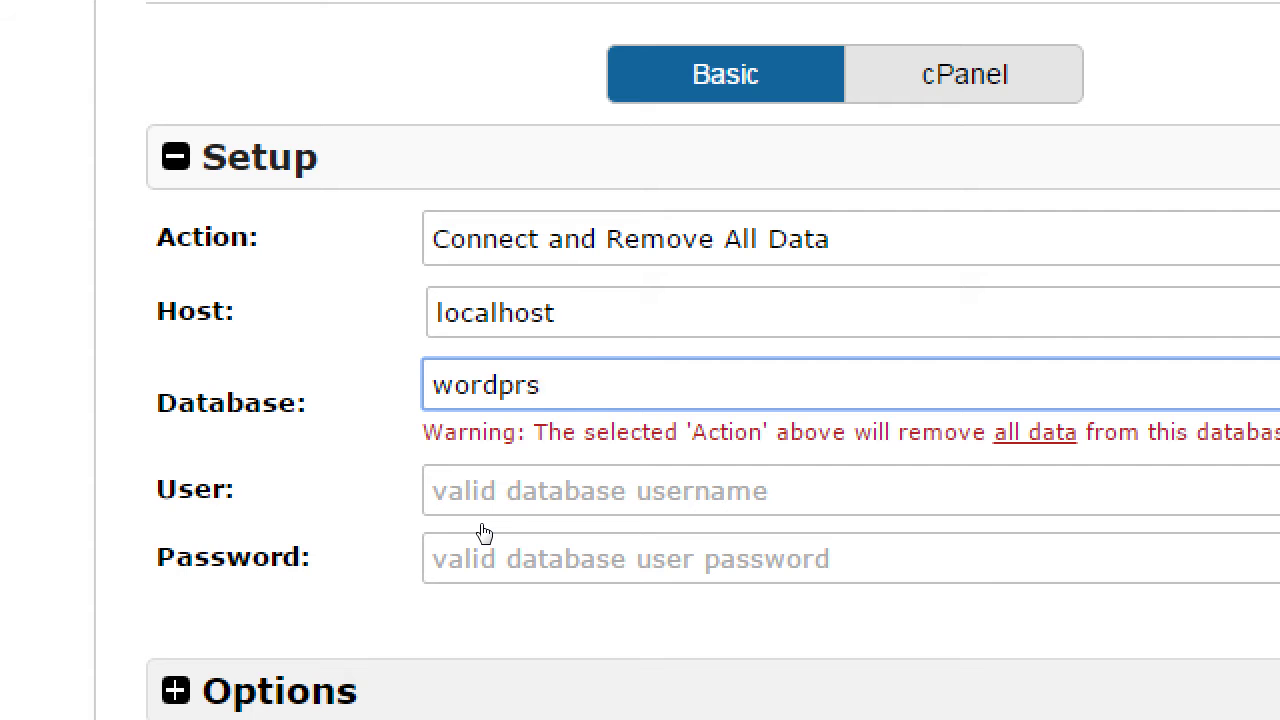
{"action": "key", "text": "BackSpace"}
{"action": "type", "text": "ess"}
{"action": "key", "text": "BackSpace"}
{"action": "key", "text": "BackSpace"}
{"action": "key", "text": "BackSpace"}
{"action": "key", "text": "BackSpace"}
{"action": "key", "text": "BackSpace"}
{"action": "key", "text": "BackSpace"}
{"action": "key", "text": "BackSpace"}
{"action": "key", "text": "BackSpace"}
{"action": "key", "text": "BackSpace"}
{"action": "type", "text": "kittycat"}
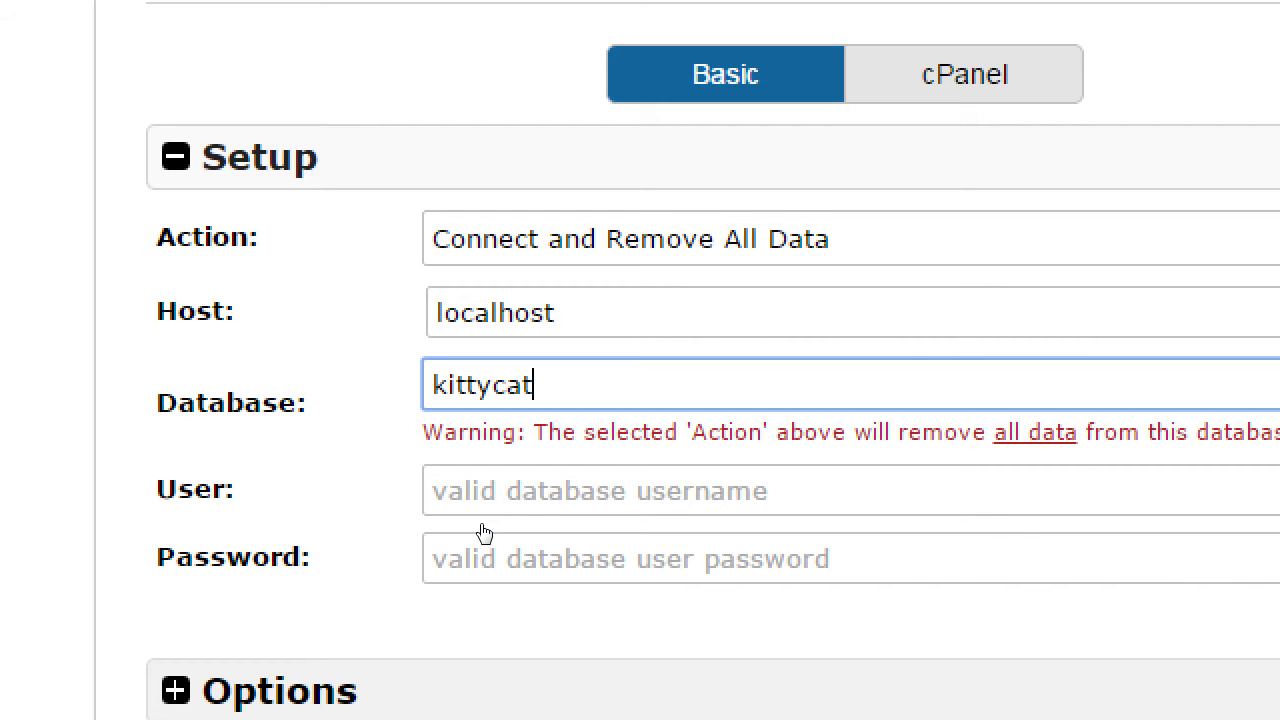
{"action": "key", "text": "Tab"}
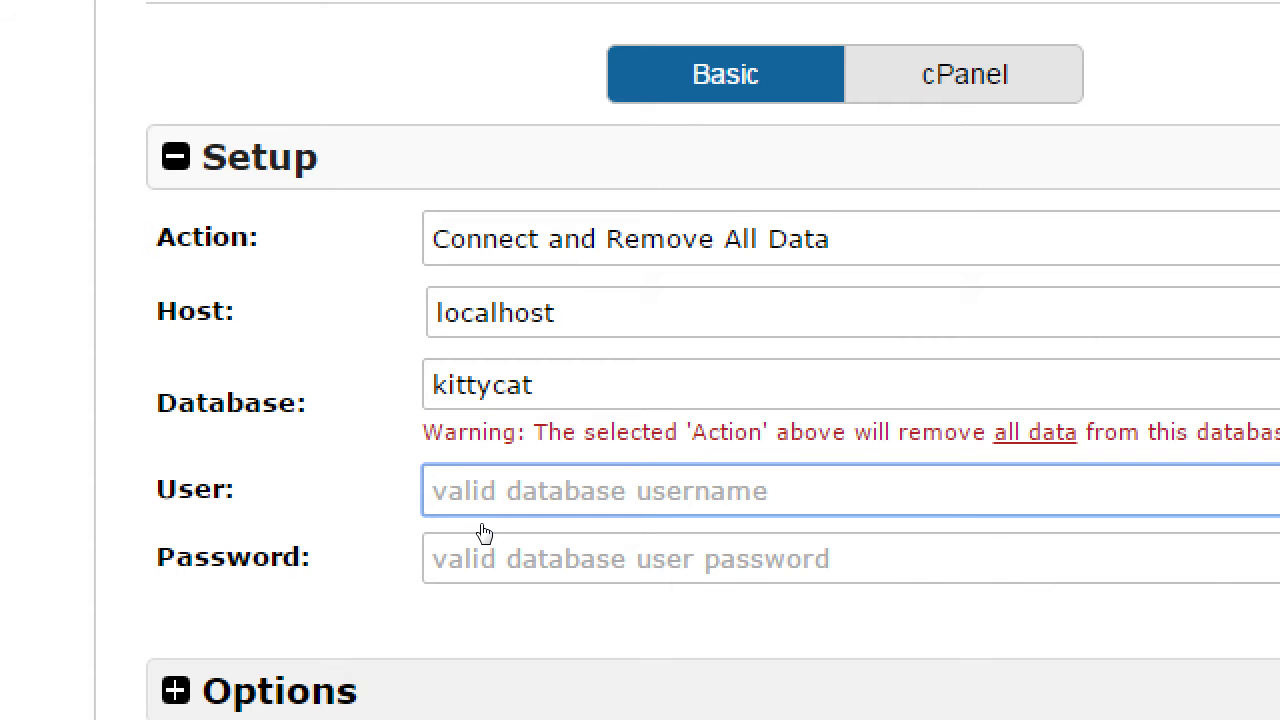
{"action": "type", "text": "root"}
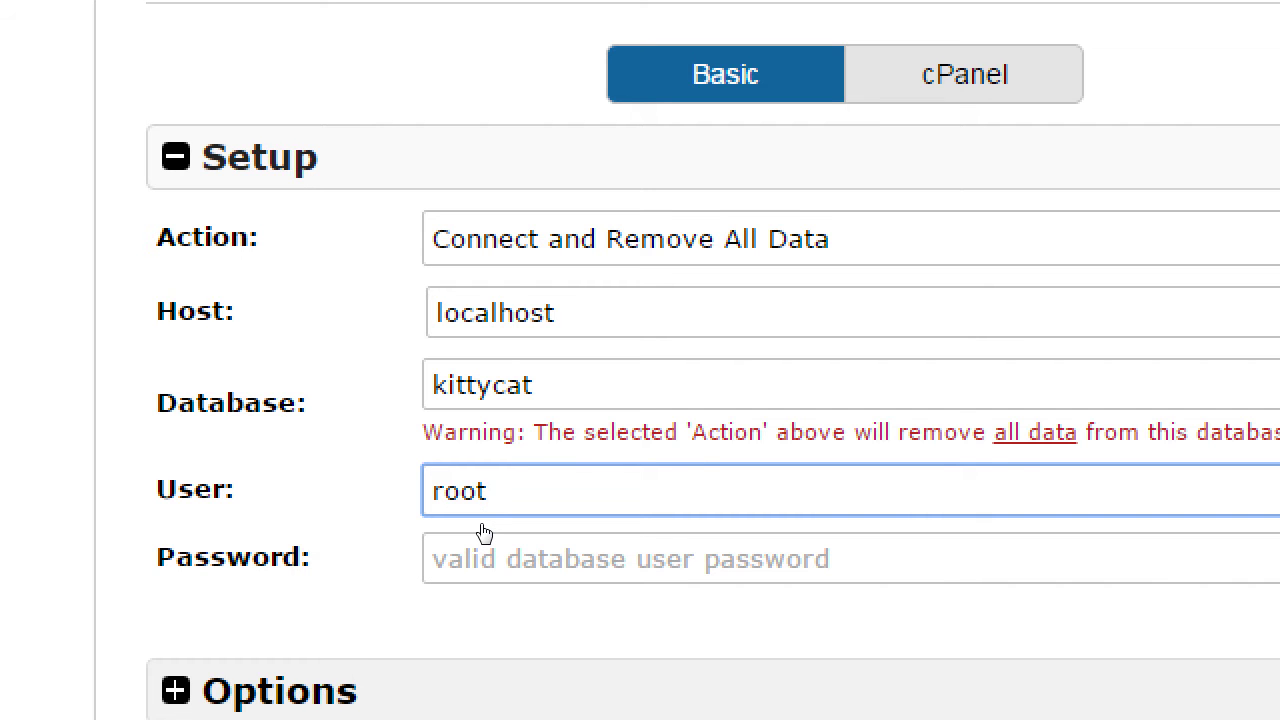
Correct the database name back to kittycat after it was replaced with wordpress.
{"action": "key", "text": "shift+Tab"}
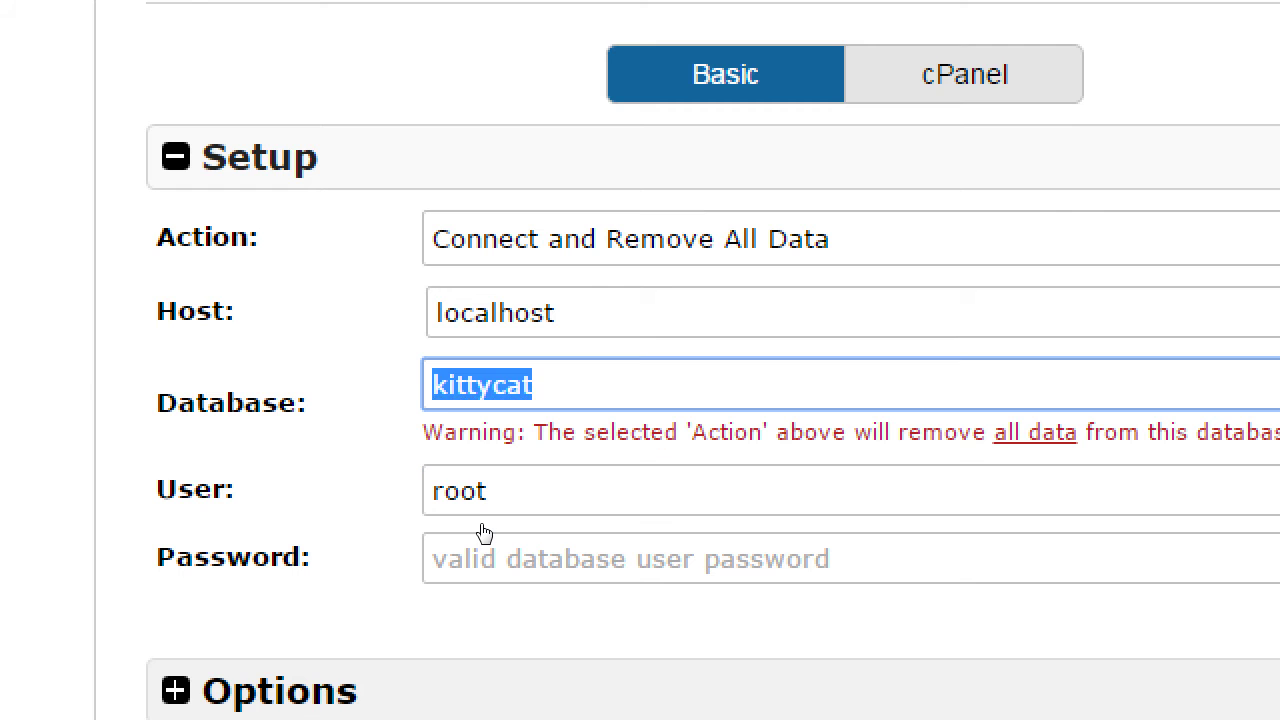
{"action": "type", "text": "wordpress"}
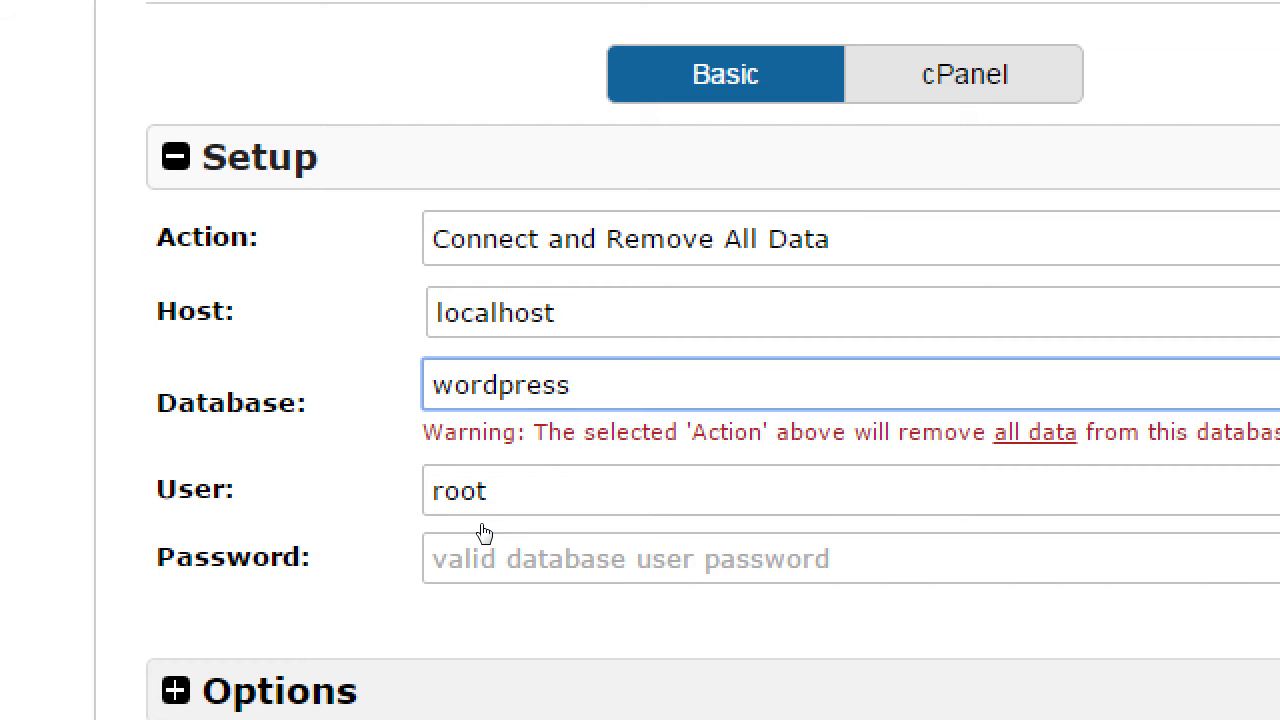
{"action": "key", "text": "BackSpace"}
{"action": "key", "text": "BackSpace"}
{"action": "key", "text": "BackSpace"}
{"action": "key", "text": "BackSpace"}
{"action": "key", "text": "BackSpace"}
{"action": "key", "text": "BackSpace"}
{"action": "key", "text": "BackSpace"}
{"action": "key", "text": "BackSpace"}
{"action": "key", "text": "BackSpace"}
{"action": "type", "text": "kittycat"}
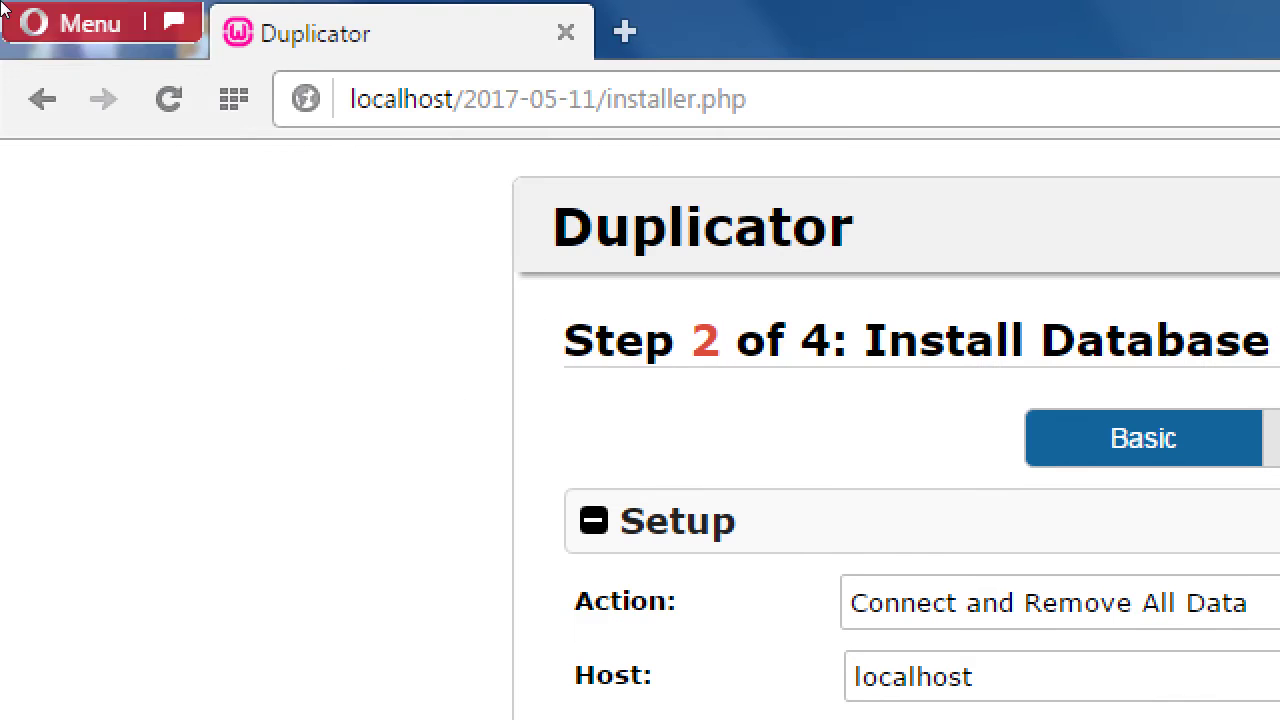
Test the database connection, getting Host and Database Success with MySQL 5.6.17.
{"action": "left_click_drag", "start_coordinate": [478, 99], "coordinate": [582, 99]}
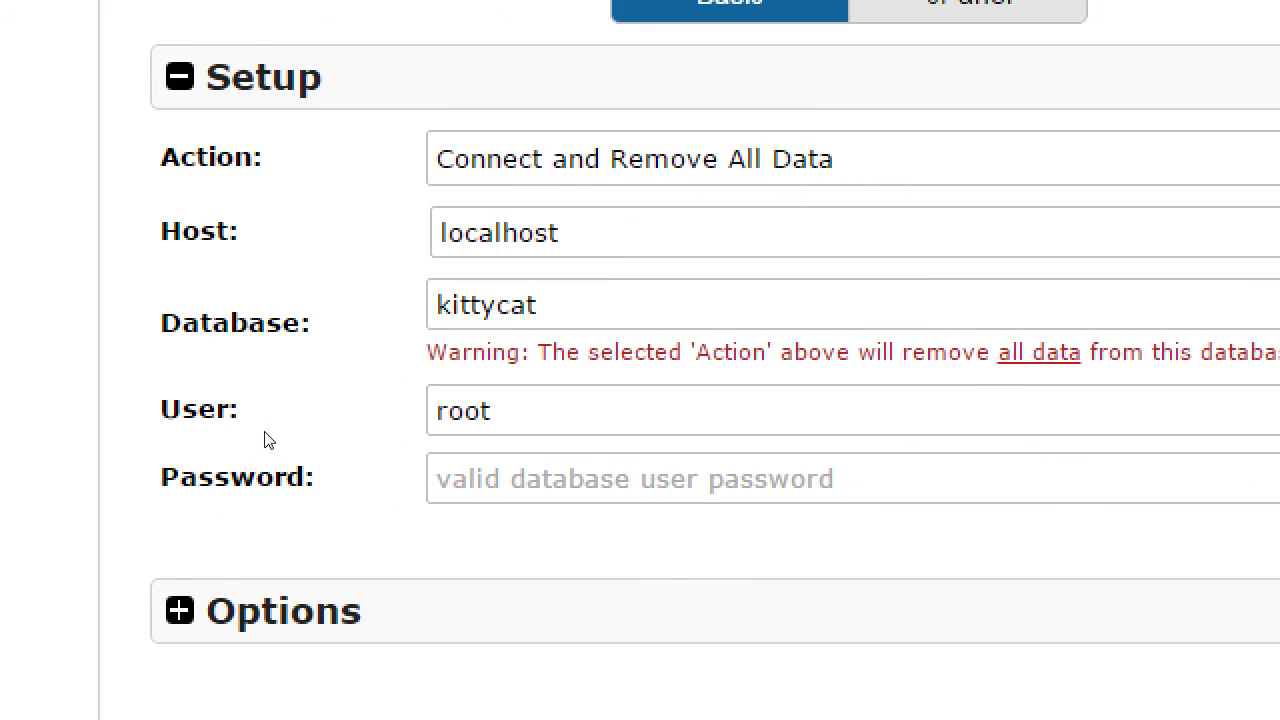
{"action": "scroll", "coordinate": [258, 573], "scroll_direction": "down", "scroll_amount": 1}
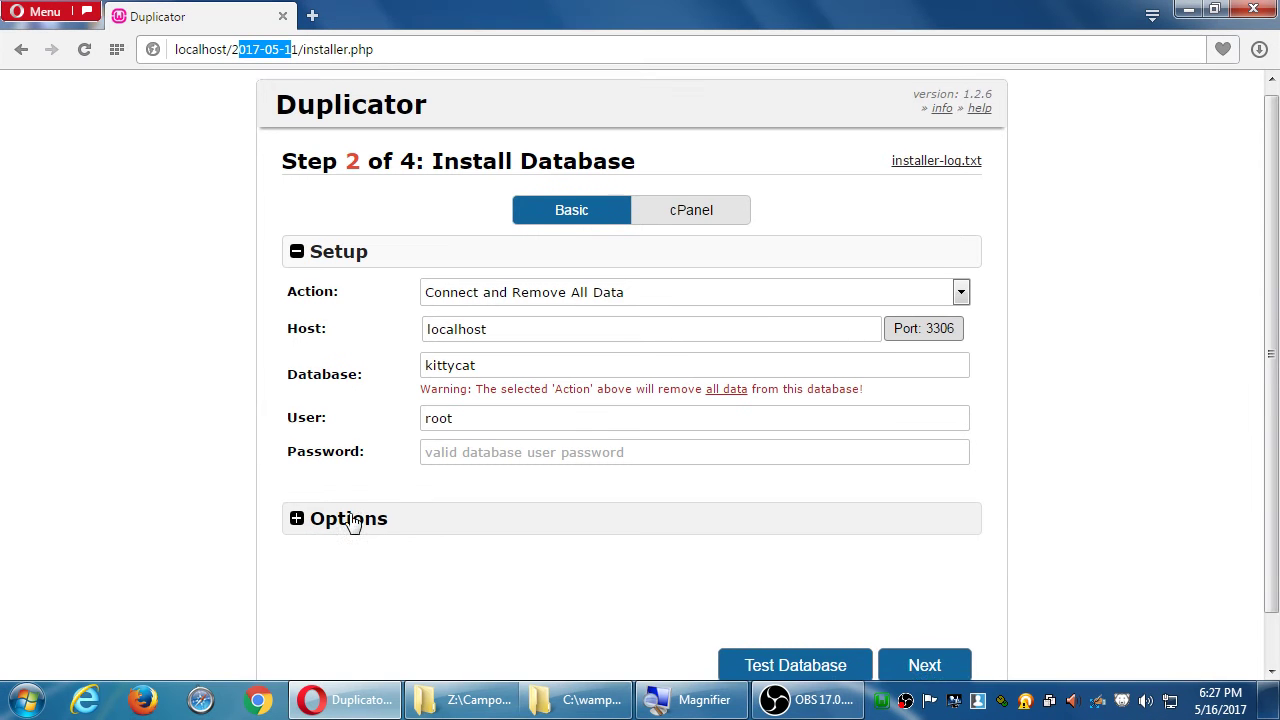
{"action": "left_click", "coordinate": [743, 621]}
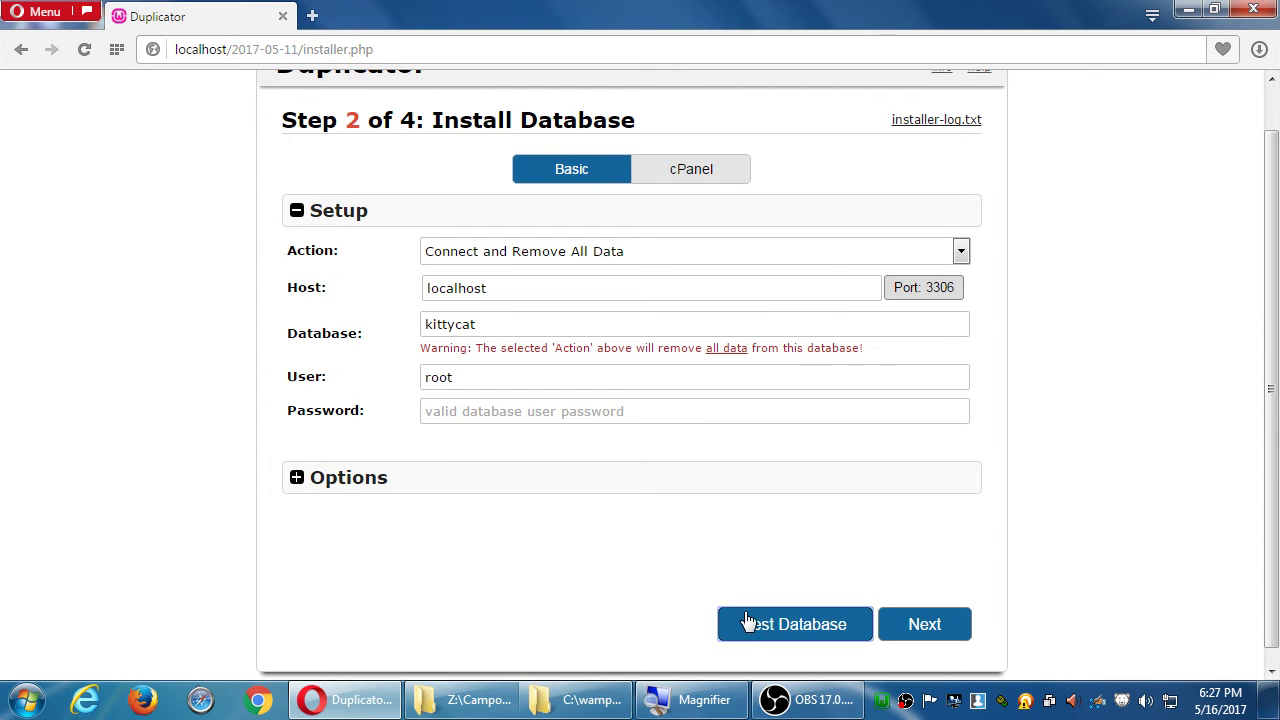
{"action": "scroll", "coordinate": [1051, 523], "scroll_direction": "down", "scroll_amount": 3}
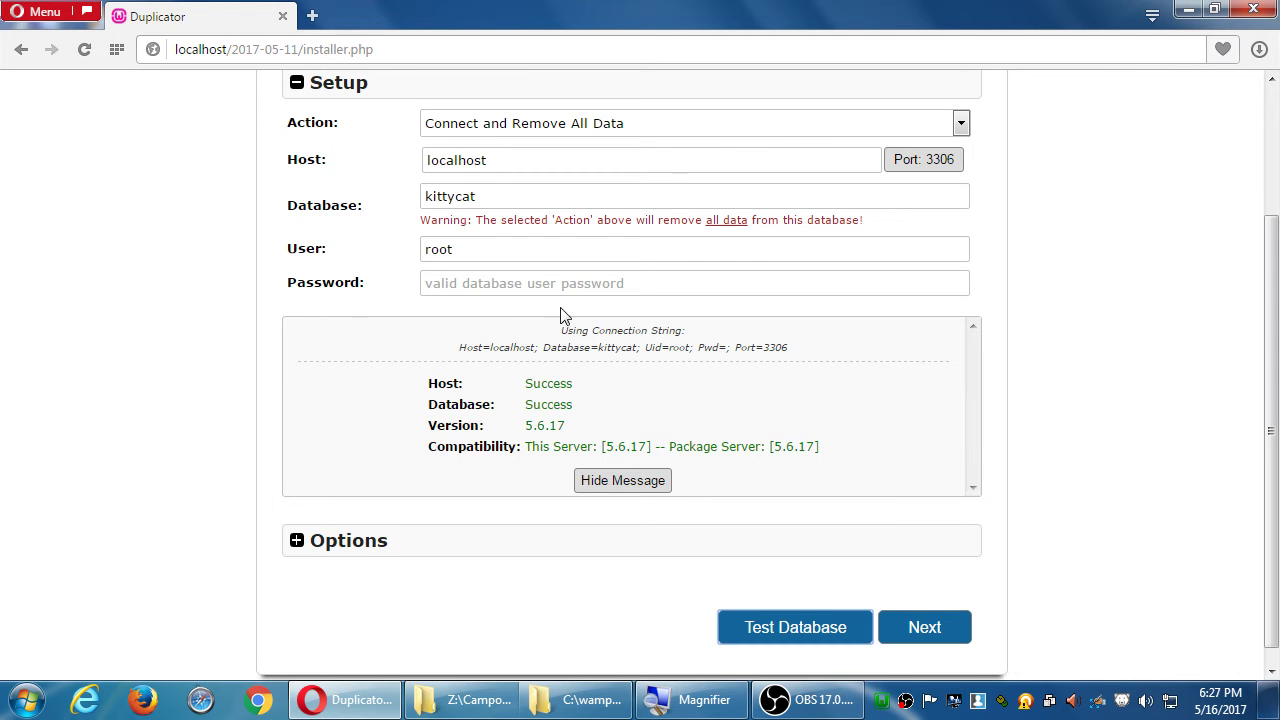
Confirm the database install and proceed through Step 3 Update Data for localhost/2017-05-11.
{"action": "left_click", "coordinate": [915, 622]}
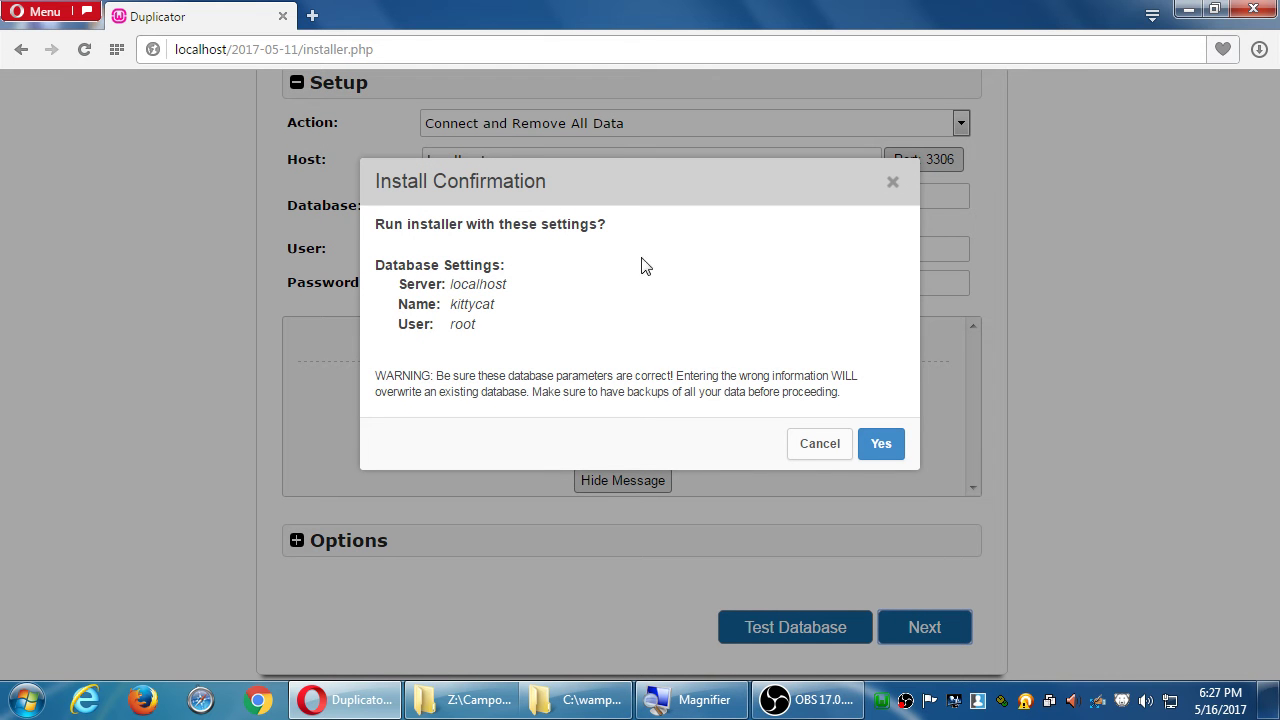
{"action": "left_click", "coordinate": [881, 443]}
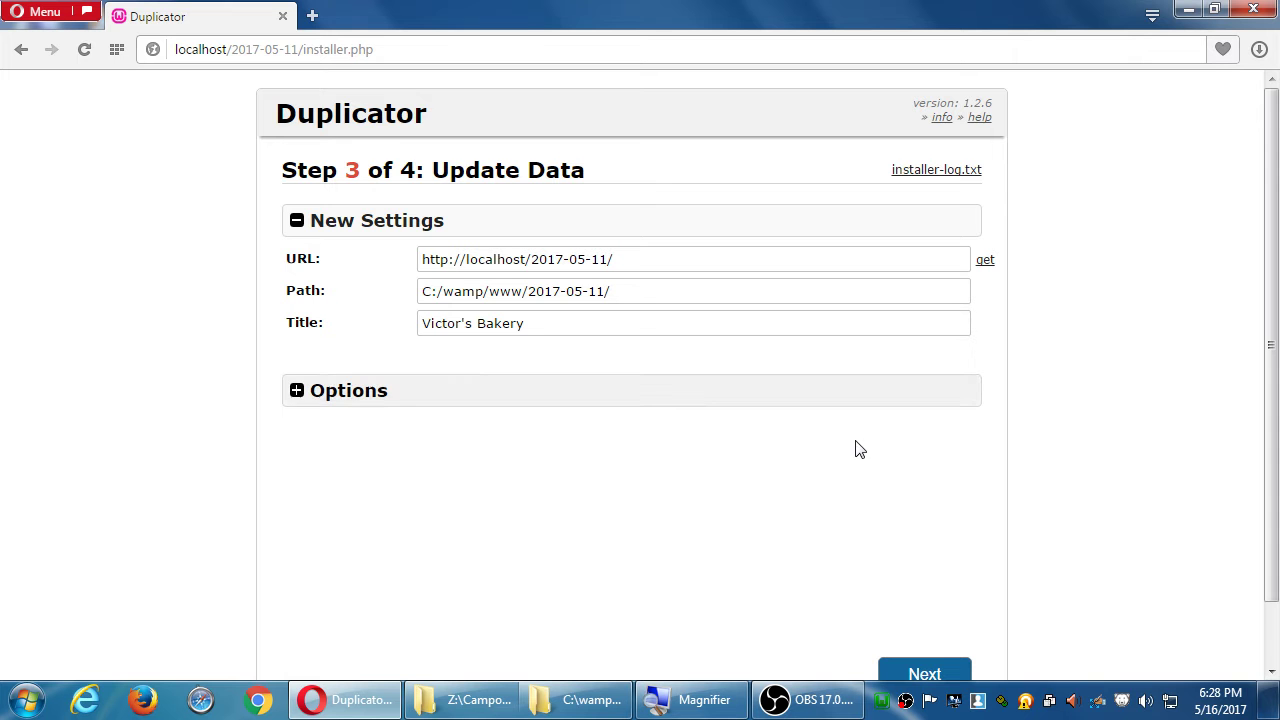
{"action": "left_click", "coordinate": [944, 674]}
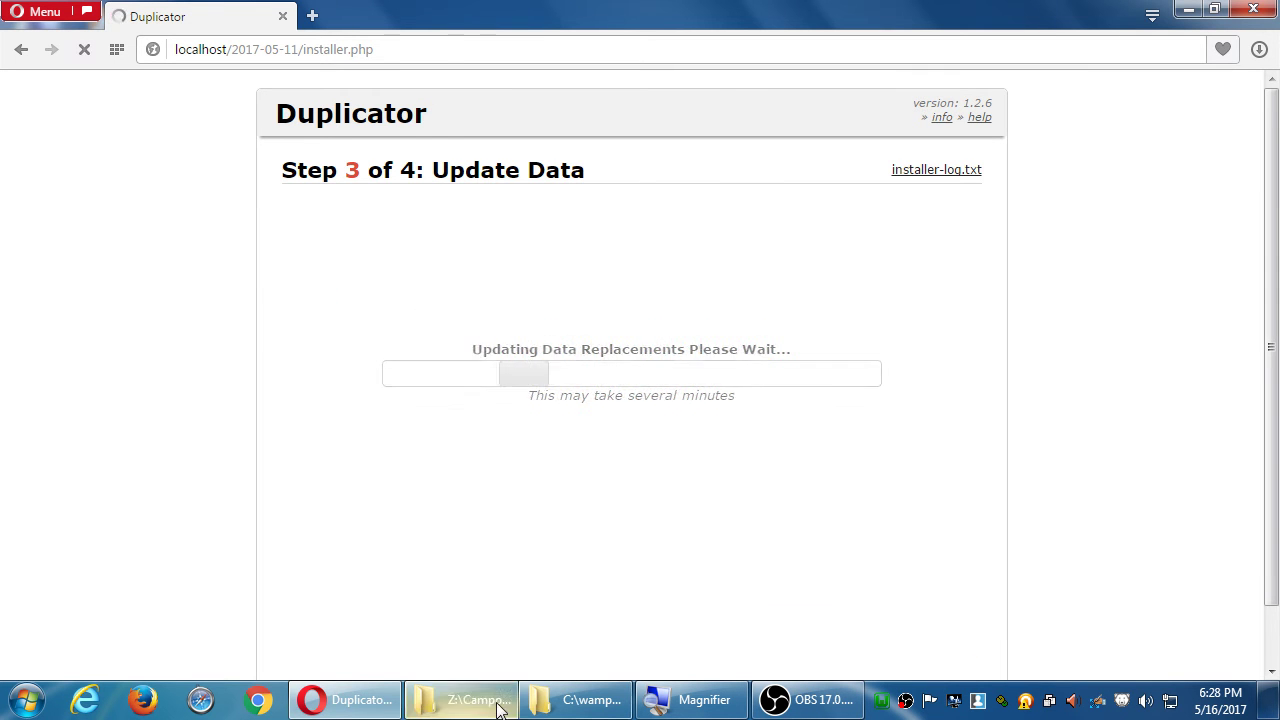
Copy the archiving instructions document to the desktop, open it in Word, and return to the installer.
{"action": "left_click", "coordinate": [482, 700]}
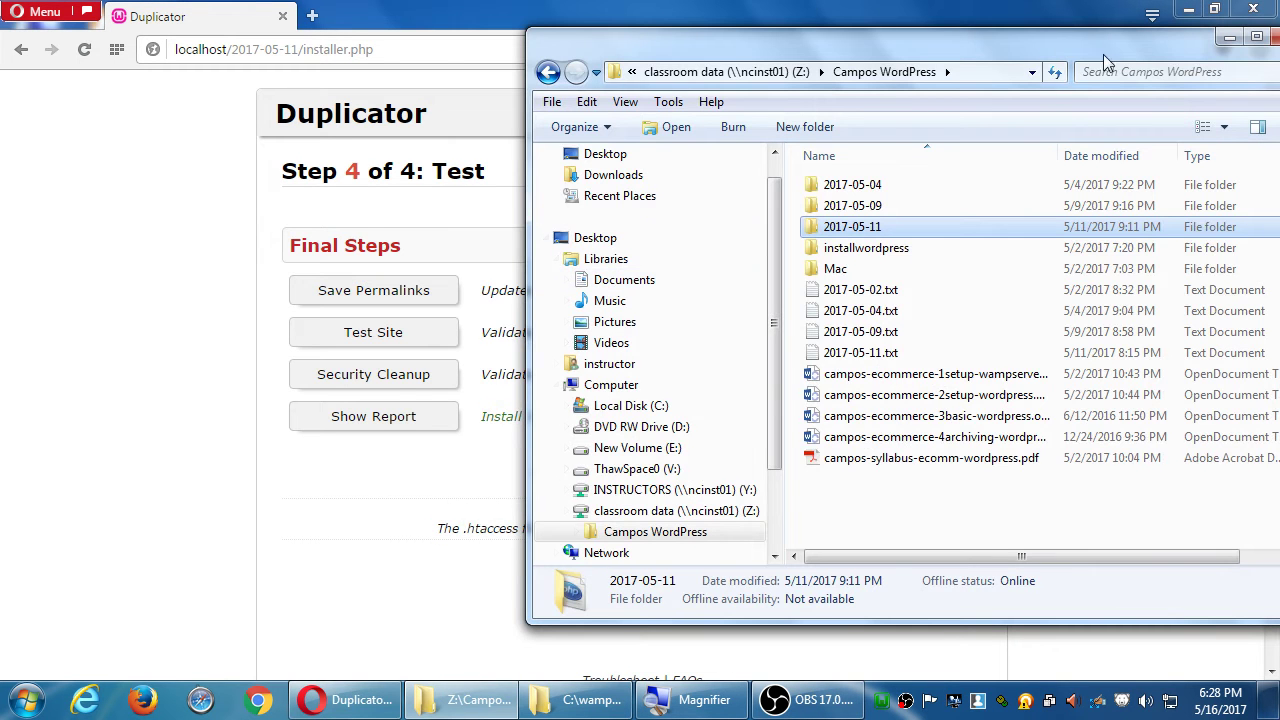
{"action": "left_click", "coordinate": [1188, 9]}
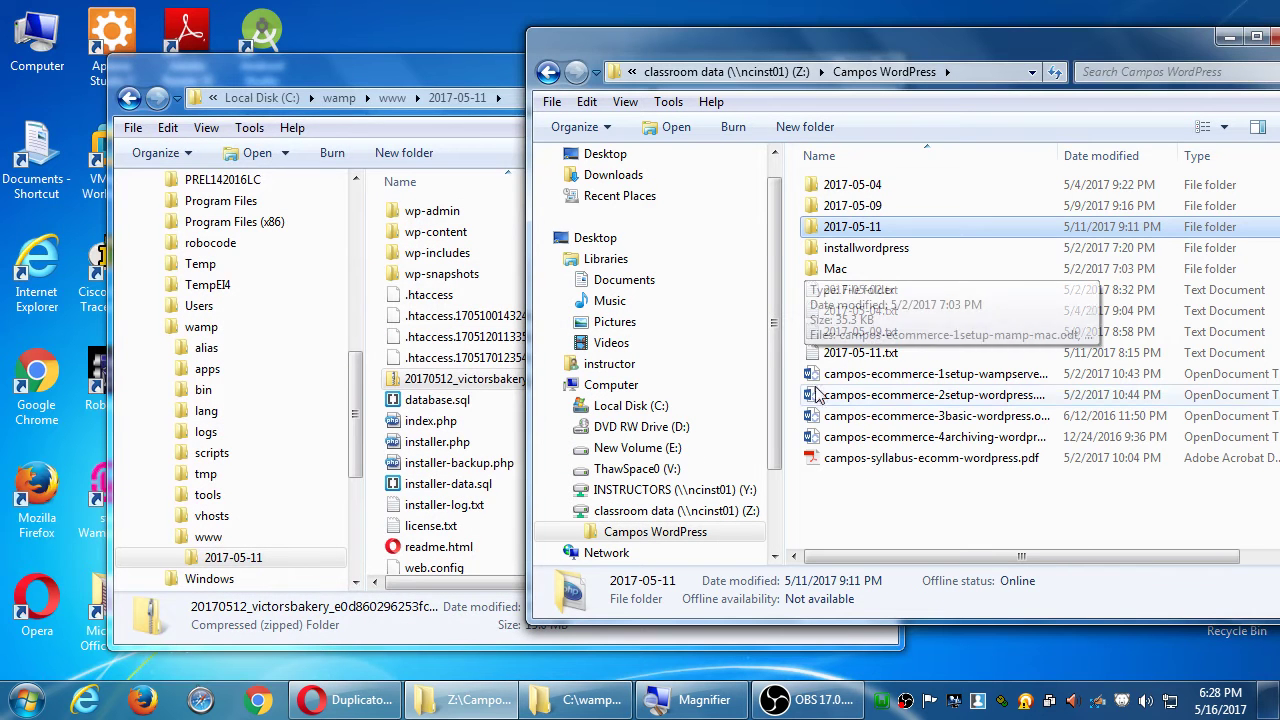
{"action": "left_click_drag", "start_coordinate": [835, 437], "coordinate": [460, 26]}
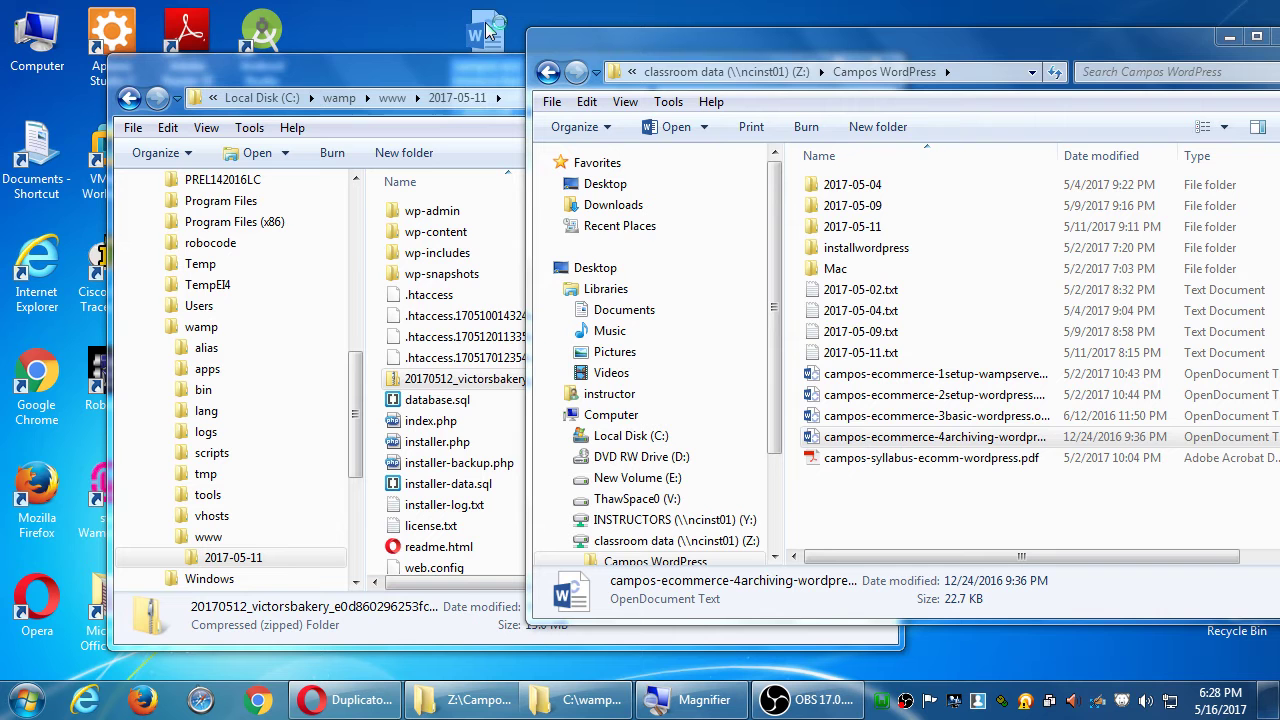
{"action": "double_click", "coordinate": [487, 30]}
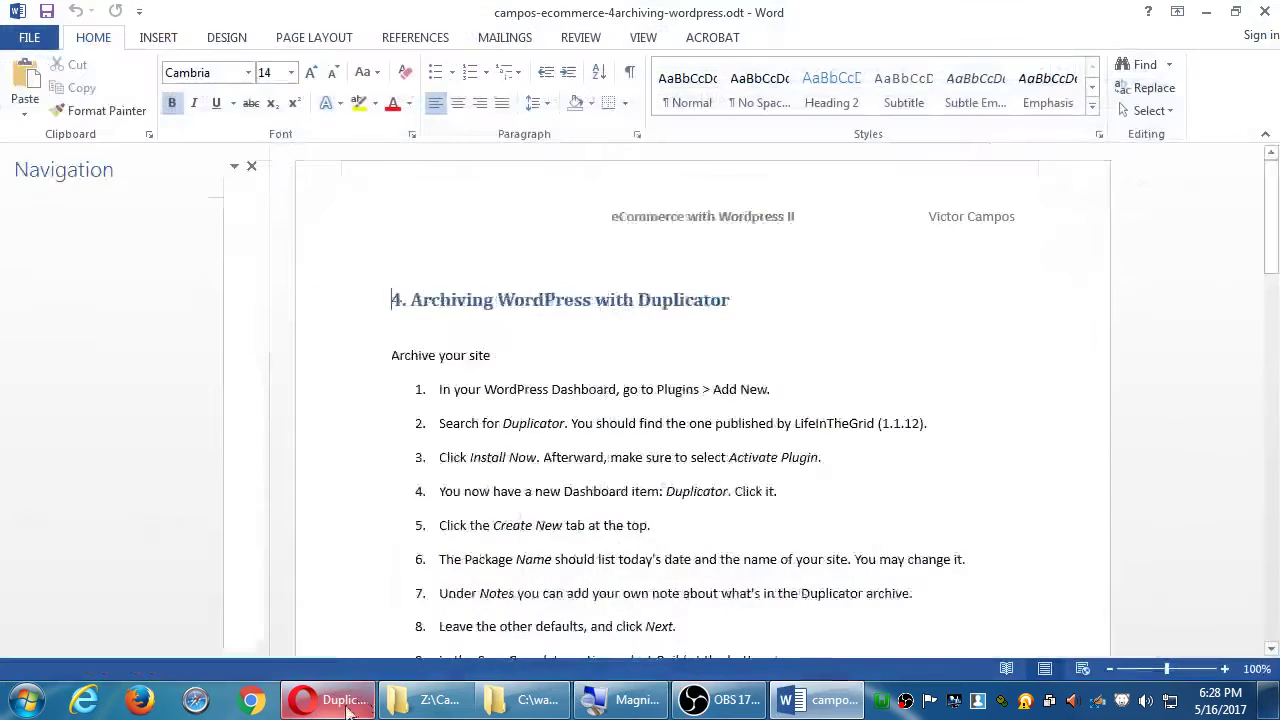
{"action": "left_click", "coordinate": [340, 700]}
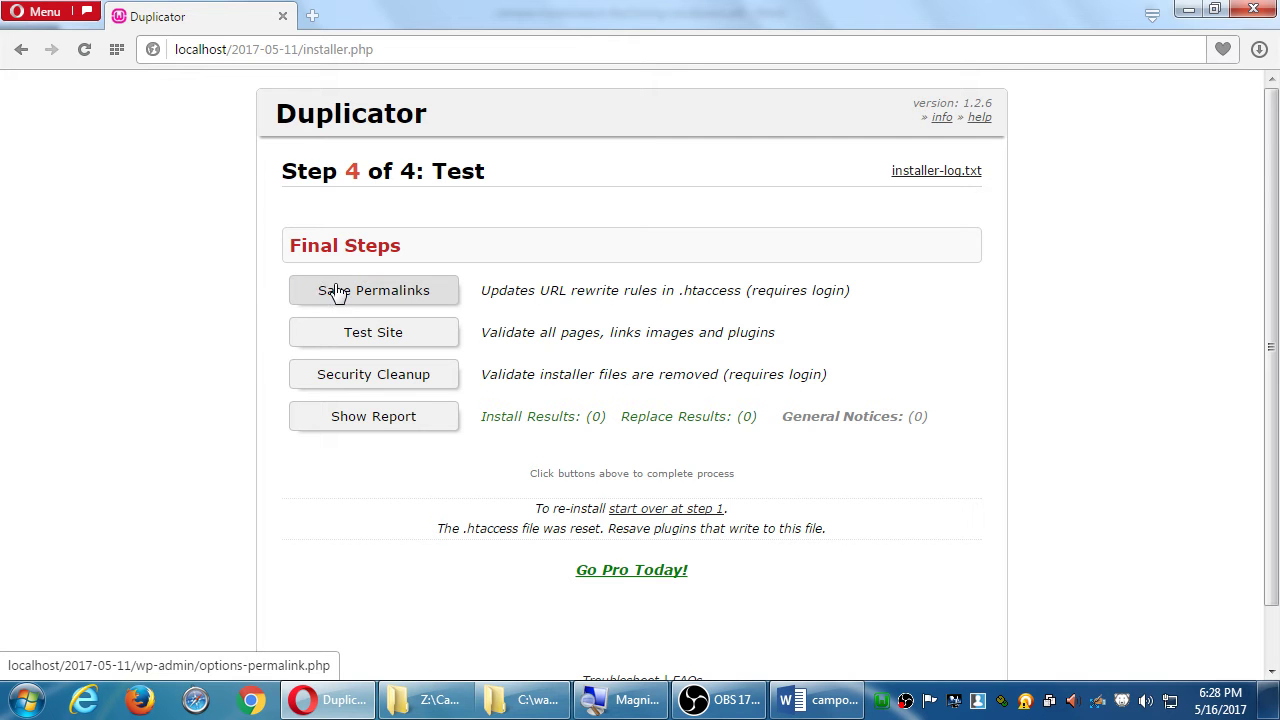
Save permalinks, then log in to the restored site with the WordPress username and password.
{"action": "left_click", "coordinate": [337, 294]}
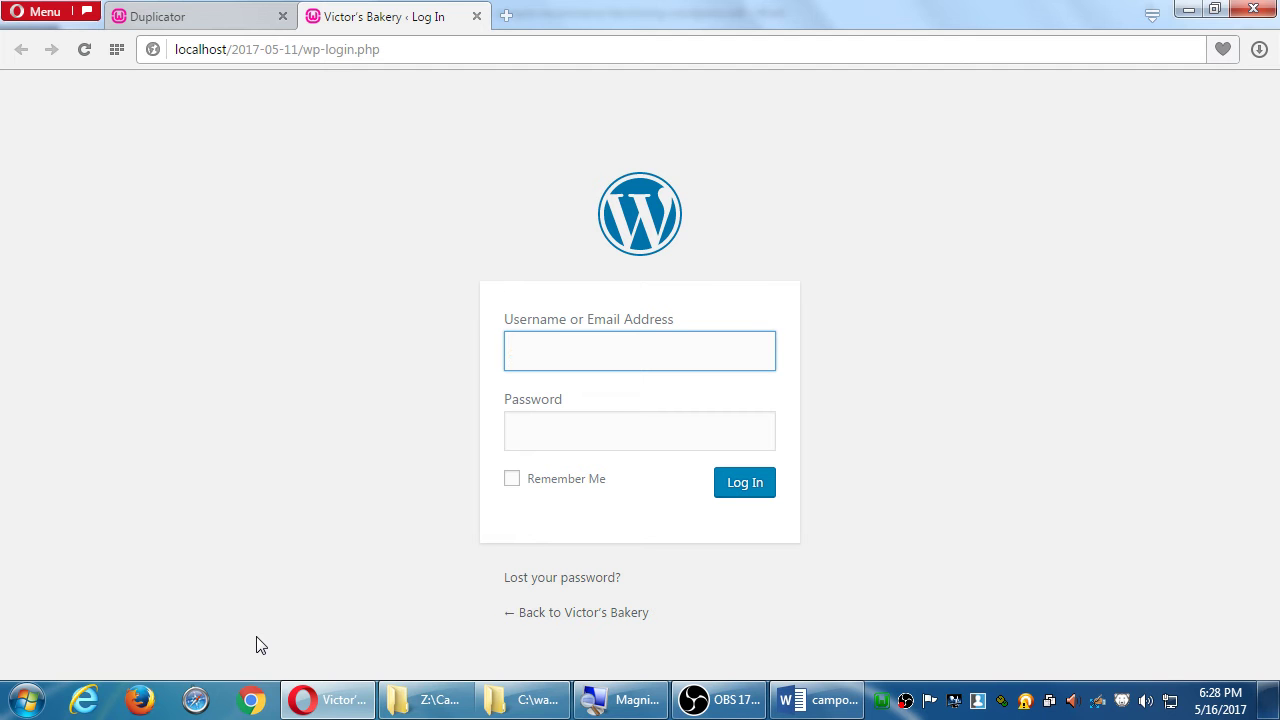
{"action": "type", "text": "admin"}
{"action": "key", "text": "Tab"}
{"action": "type", "text": "admin123"}
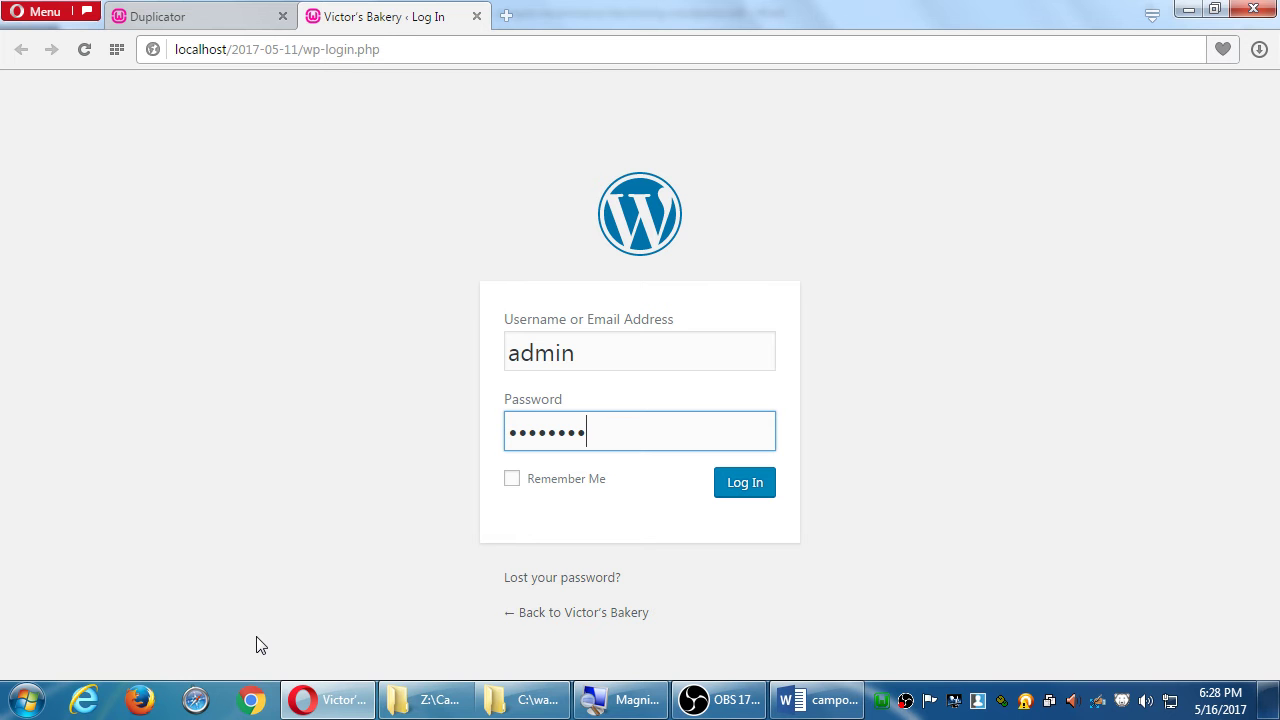
{"action": "key", "text": "Return"}
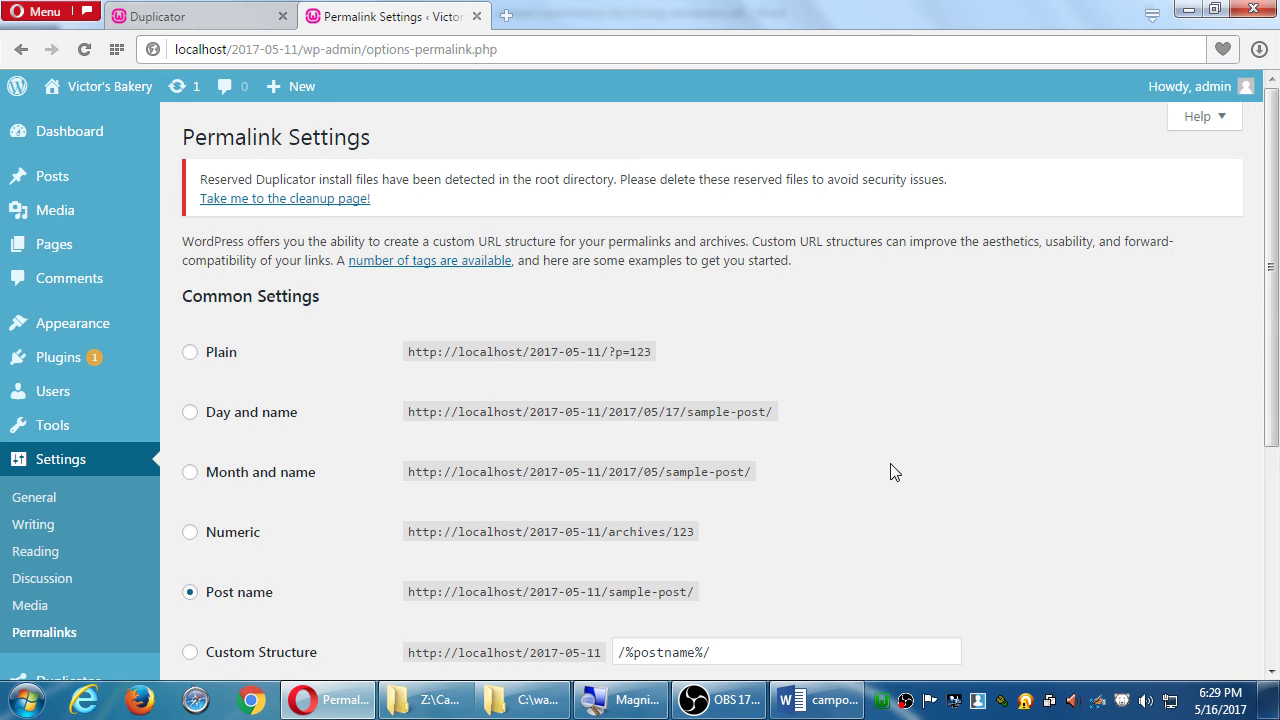
Save the Post name permalink settings, close that tab, and go back to the installer's Step 4 page.
{"action": "scroll", "coordinate": [915, 458], "scroll_direction": "down", "scroll_amount": 1}
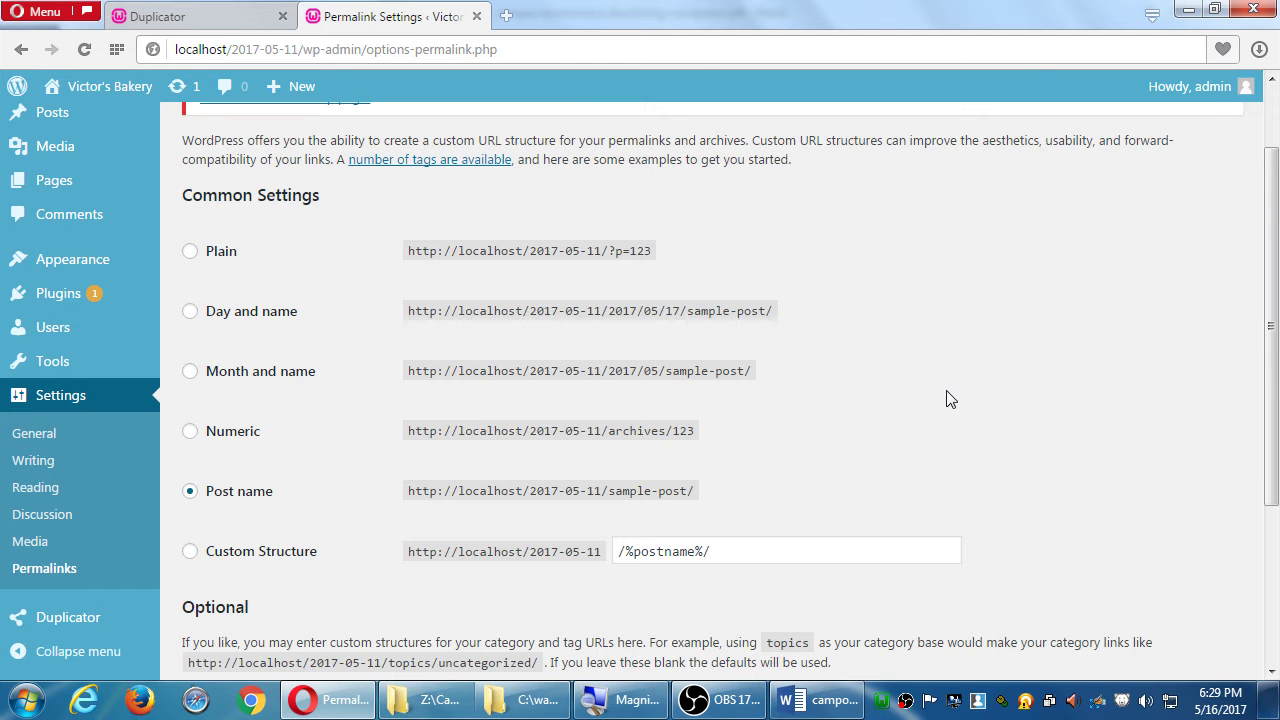
{"action": "scroll", "coordinate": [946, 397], "scroll_direction": "down", "scroll_amount": 3}
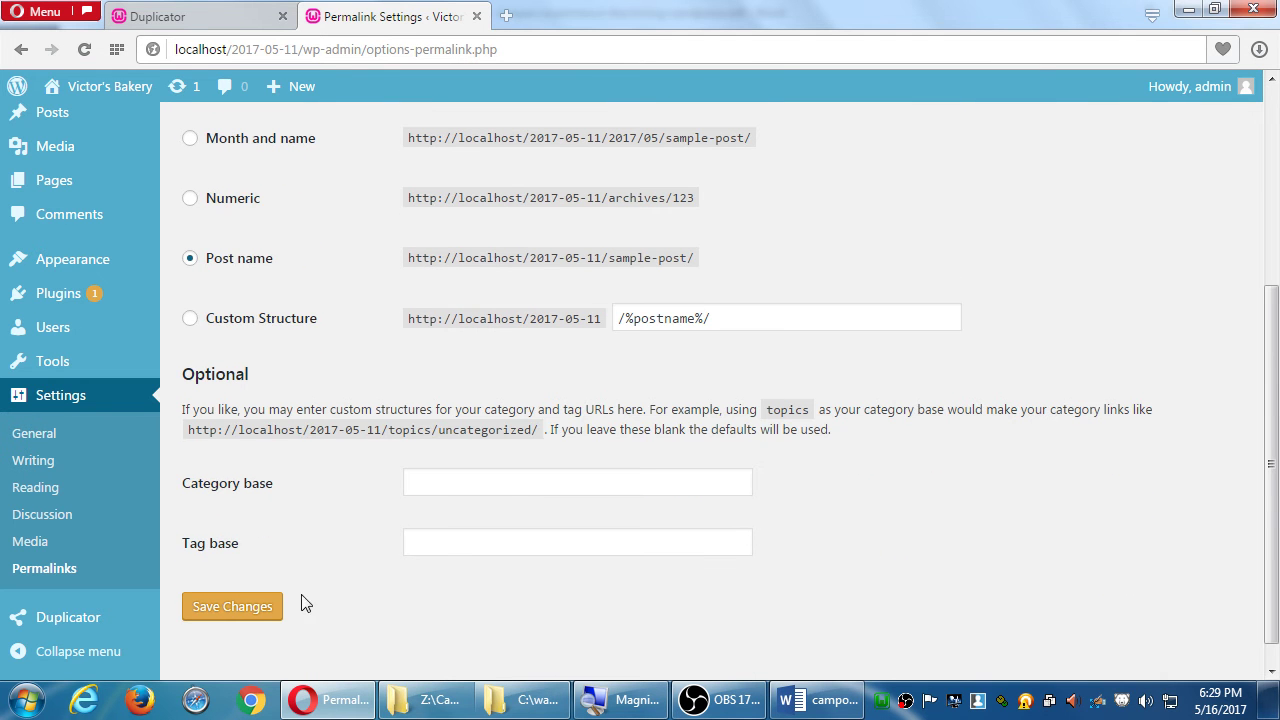
{"action": "left_click", "coordinate": [232, 613]}
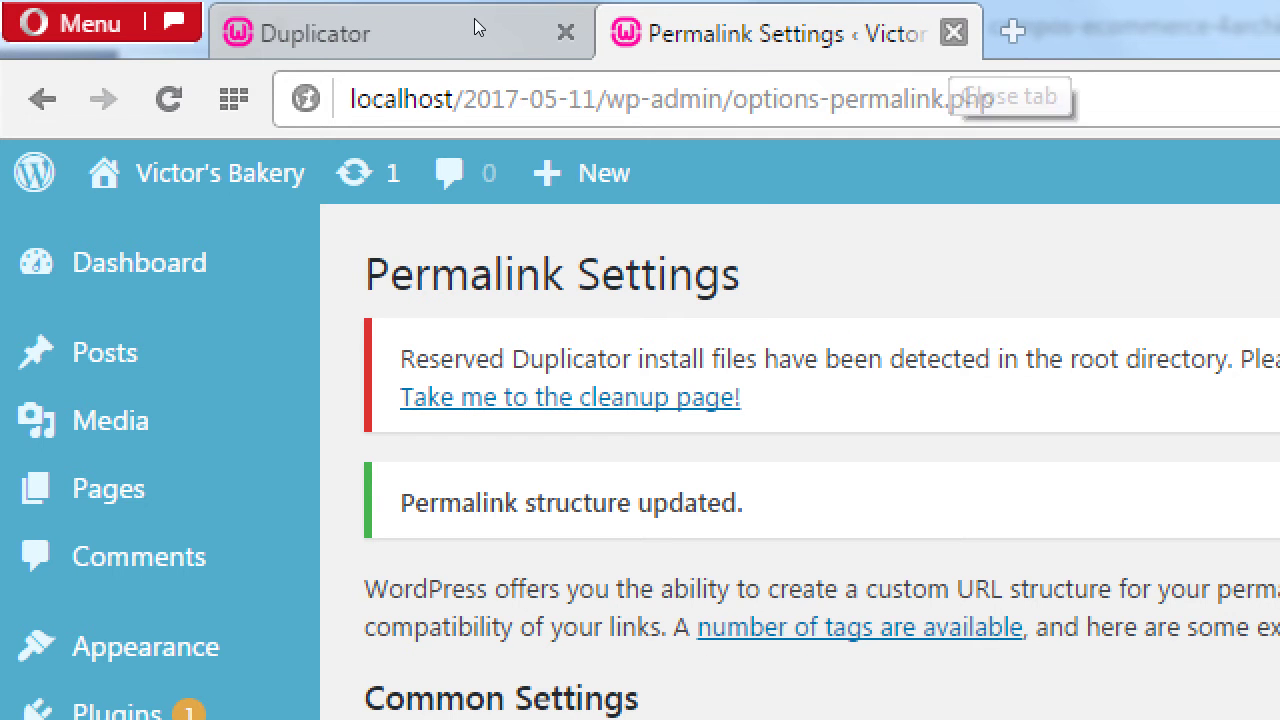
{"action": "key", "text": "ctrl+w"}
{"action": "scroll", "coordinate": [85, 298], "scroll_direction": "down", "scroll_amount": 2}
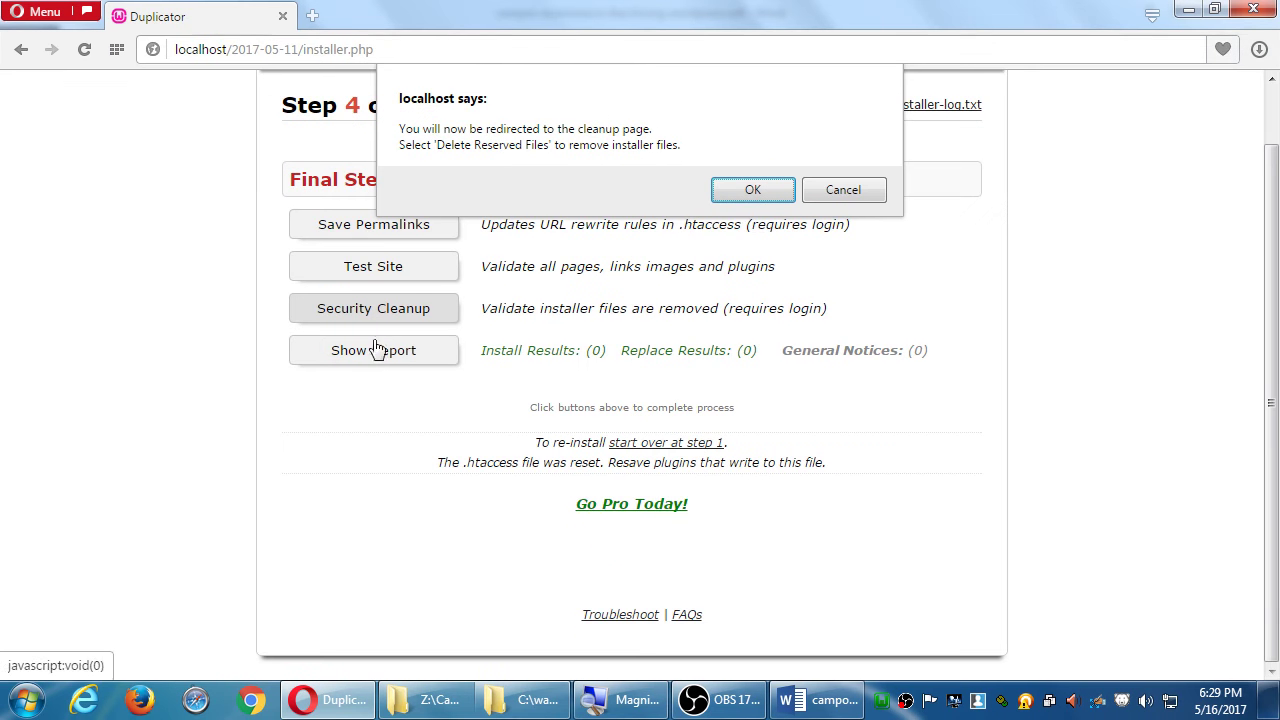
Accept the cleanup redirect and delete reserved files like installer.php, installer-data.sql and database.sql.
{"action": "left_click", "coordinate": [1279, 374]}
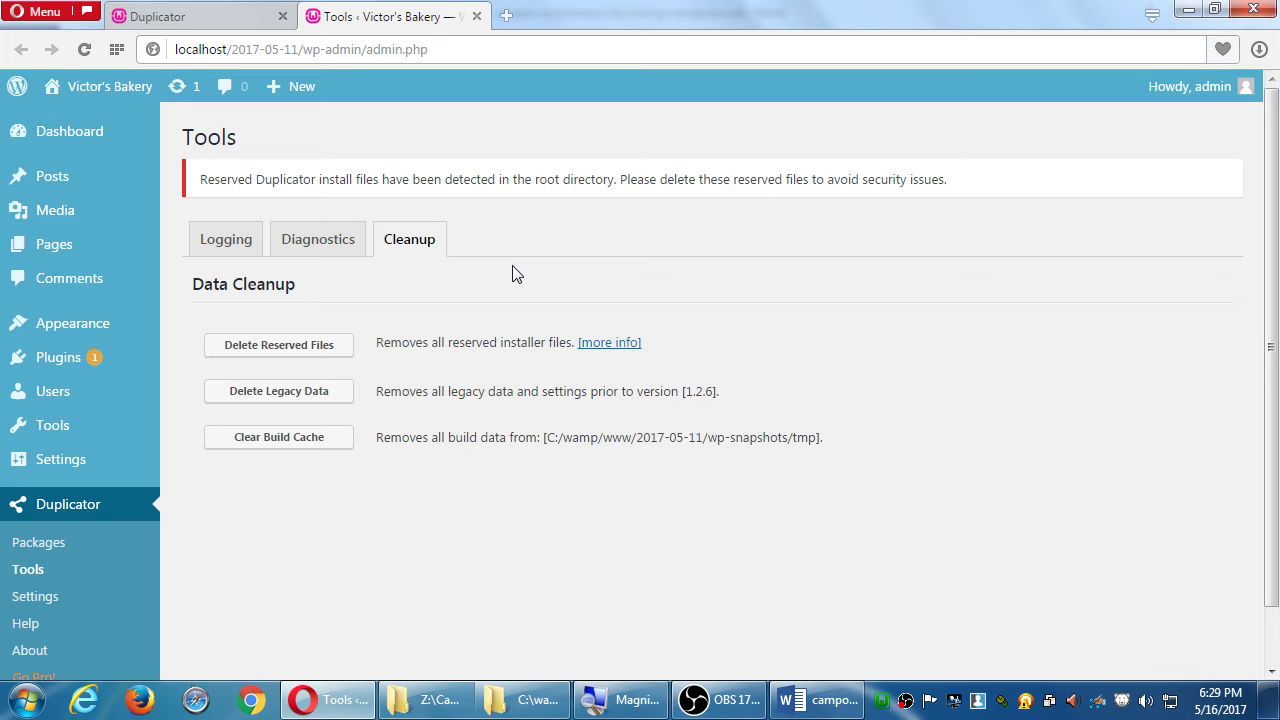
{"action": "left_click", "coordinate": [336, 345]}
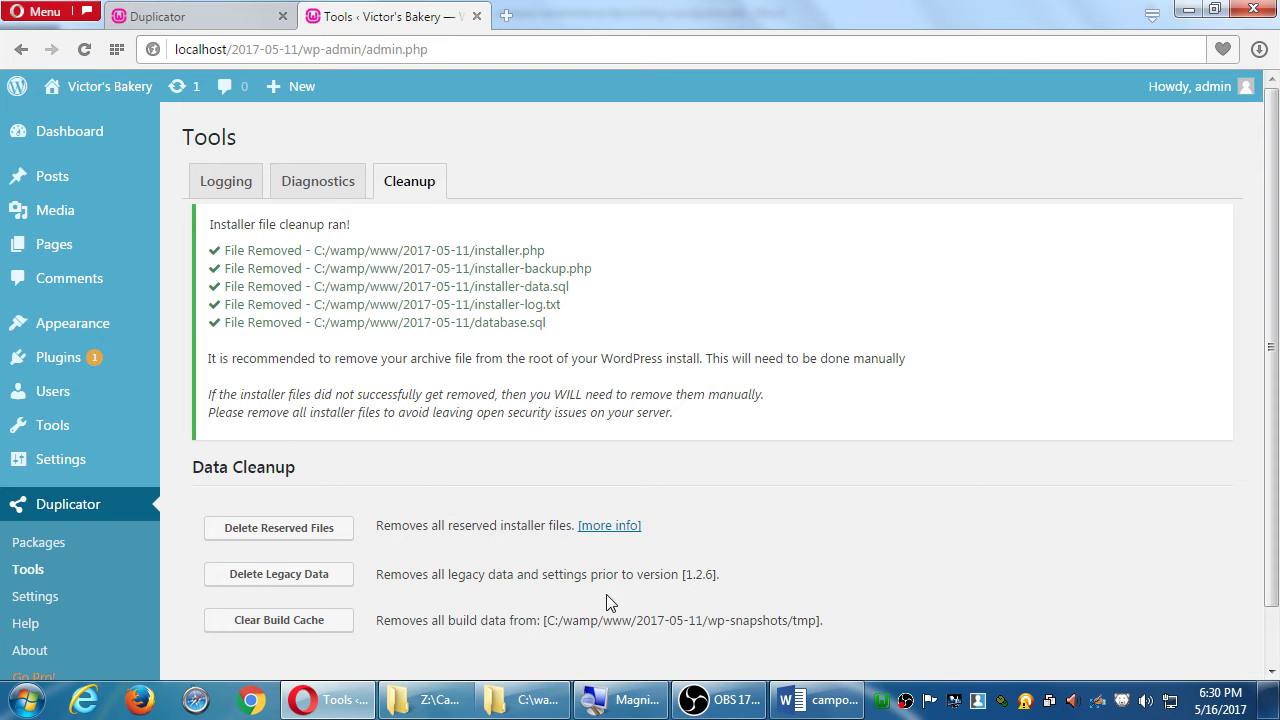
{"action": "left_click", "coordinate": [800, 700]}
{"action": "scroll", "coordinate": [786, 567], "scroll_direction": "down", "scroll_amount": 8}
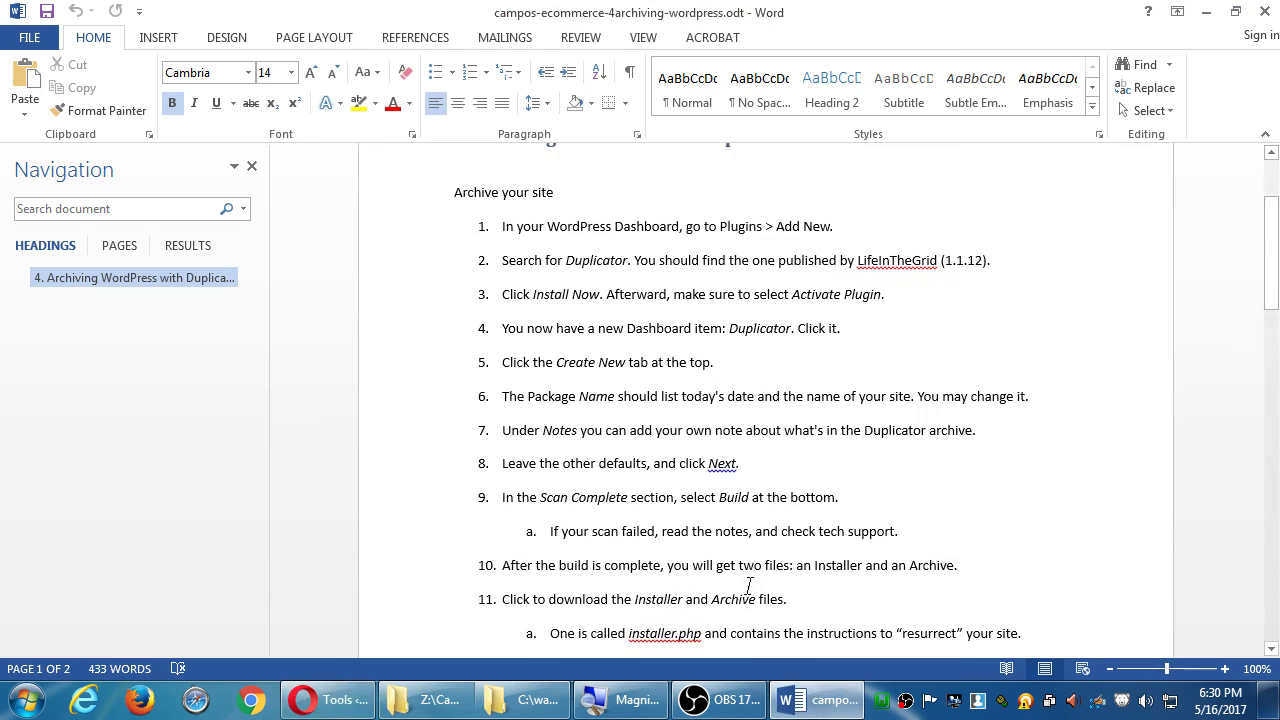
{"action": "scroll", "coordinate": [752, 583], "scroll_direction": "down", "scroll_amount": 6}
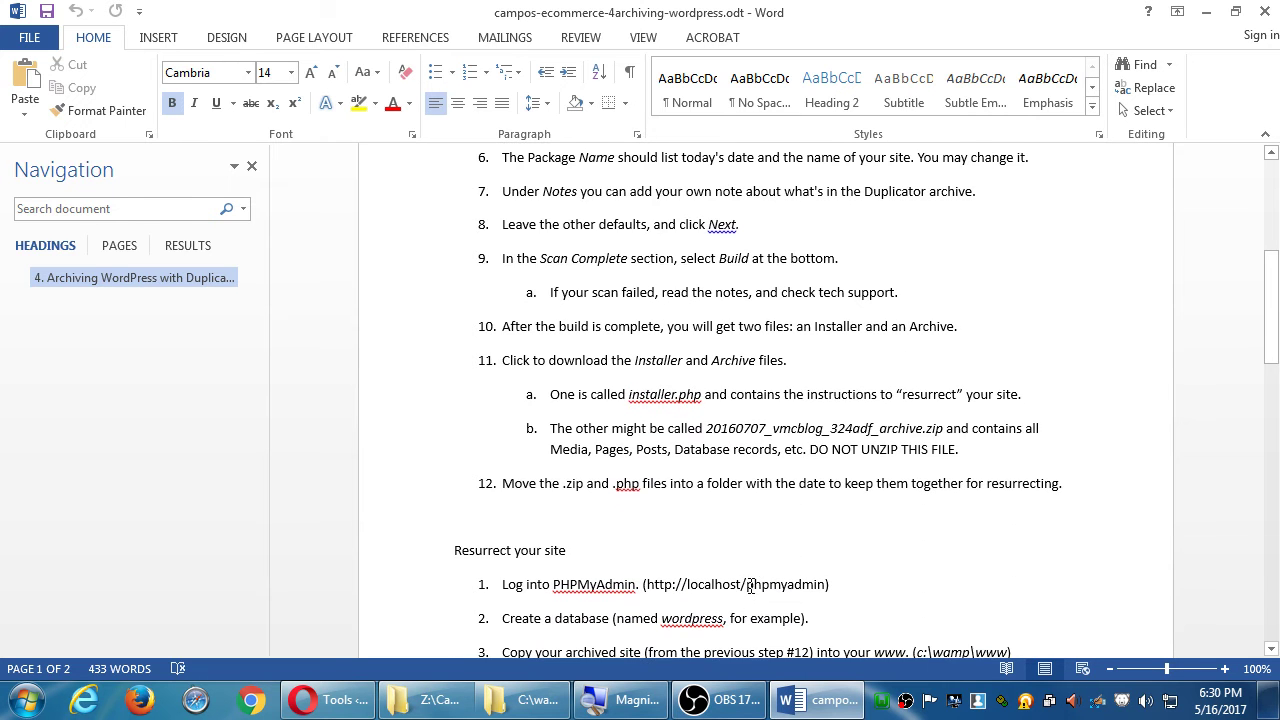
{"action": "scroll", "coordinate": [752, 580], "scroll_direction": "down", "scroll_amount": 11}
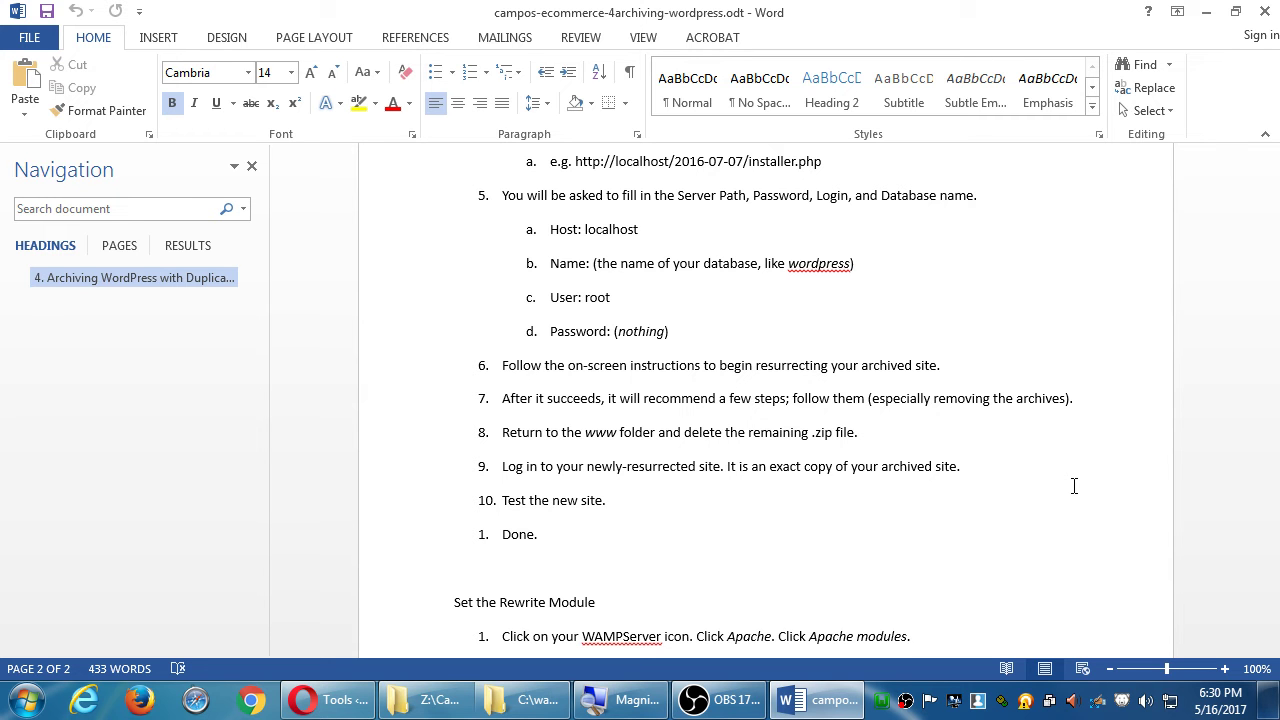
{"action": "left_click", "coordinate": [1204, 17]}
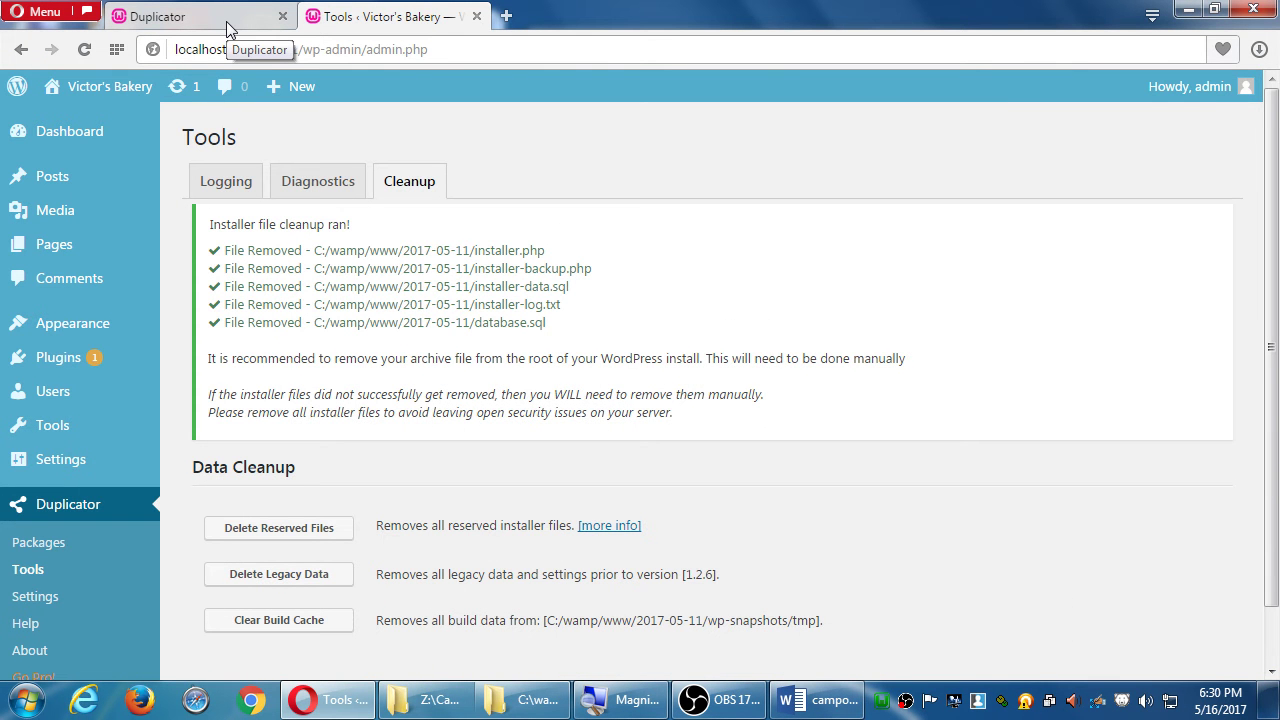
Close the old installer tab and delete the archive zip from C:\wamp\www\2017-05-11.
{"action": "left_click", "coordinate": [282, 17]}
{"action": "left_click", "coordinate": [522, 700]}
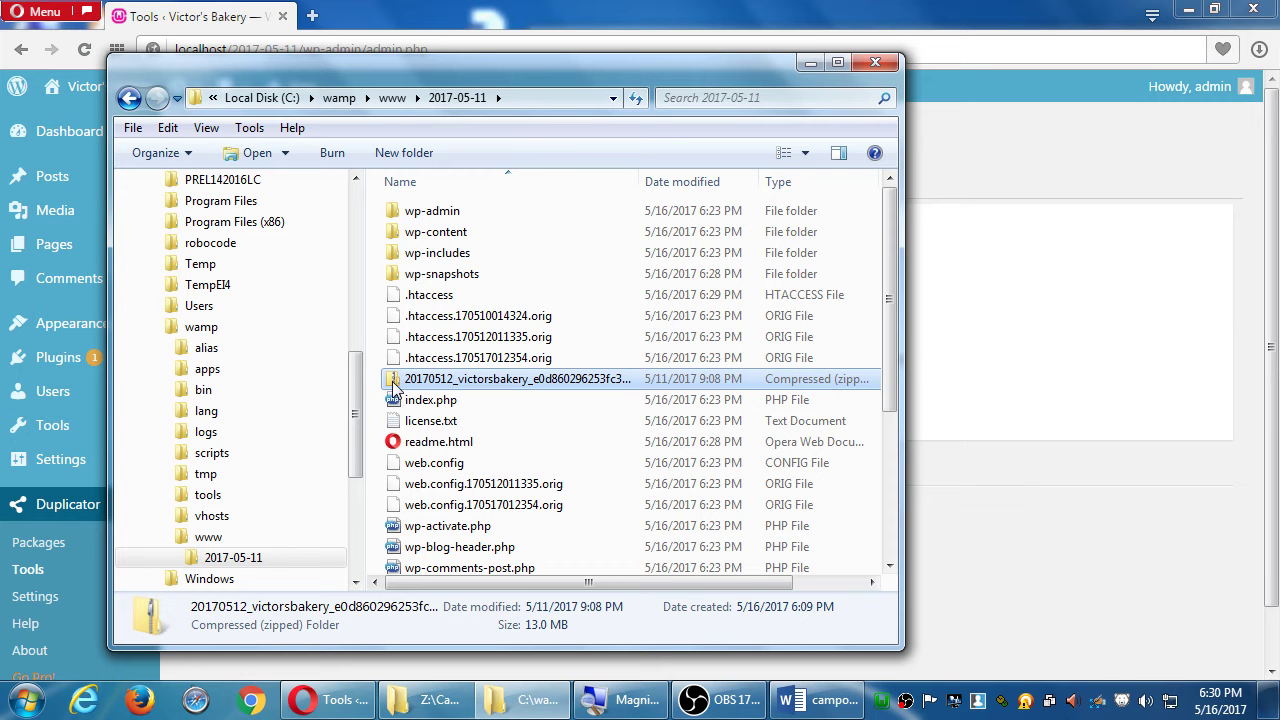
{"action": "key", "text": "Delete"}
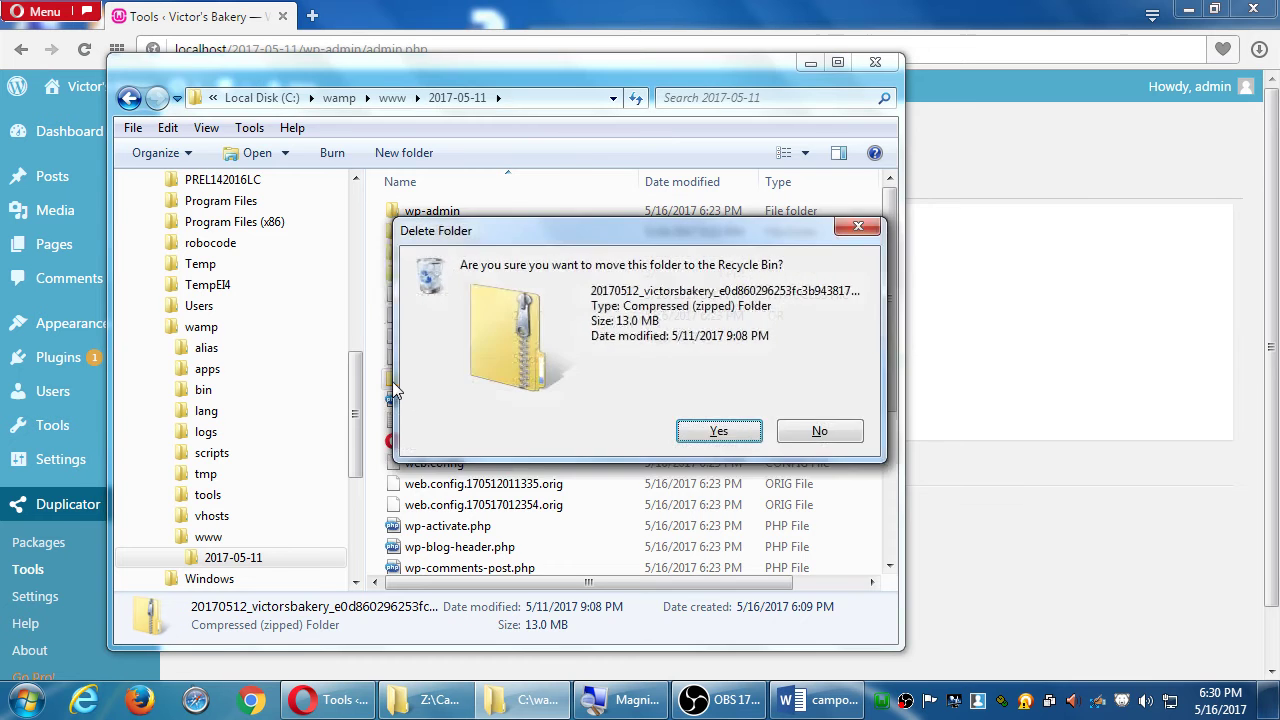
{"action": "key", "text": "Return"}
{"action": "left_click", "coordinate": [557, 9]}
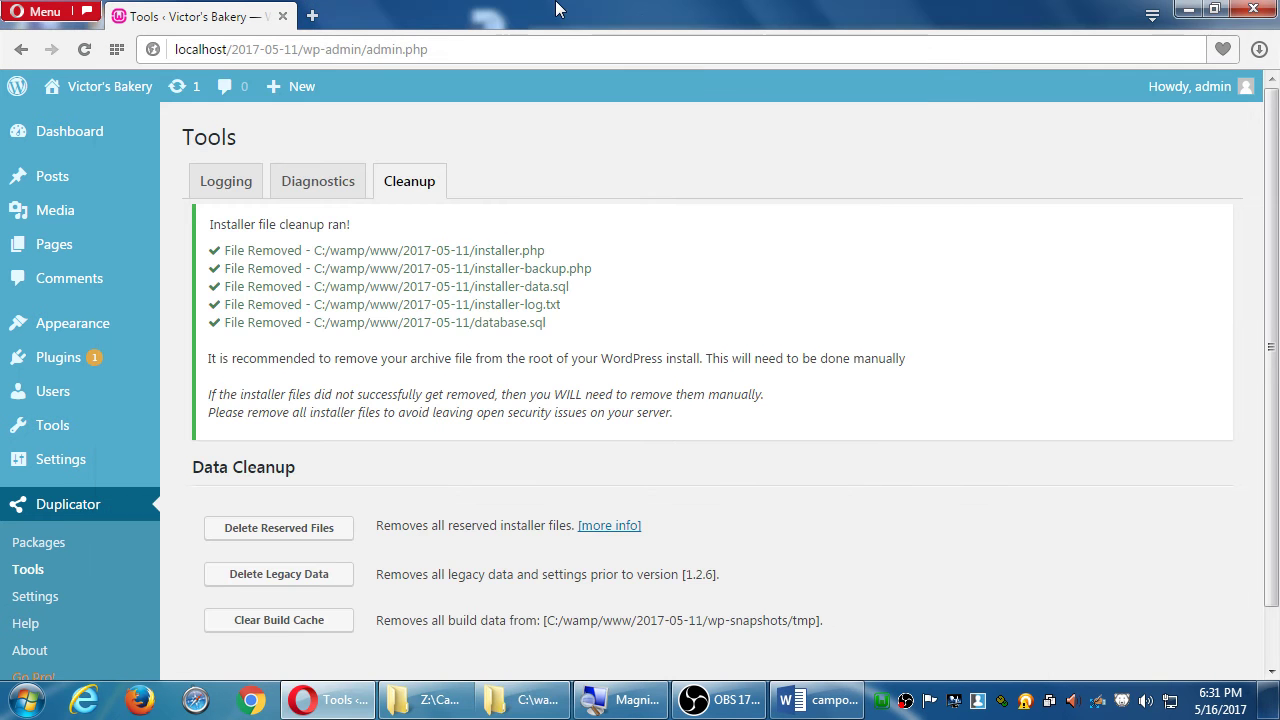
Bring the Word instructions forward and scroll to the Set the Rewrite Module and Duplicator Pro sections.
{"action": "left_click", "coordinate": [818, 700]}
{"action": "scroll", "coordinate": [853, 559], "scroll_direction": "down", "scroll_amount": 3}
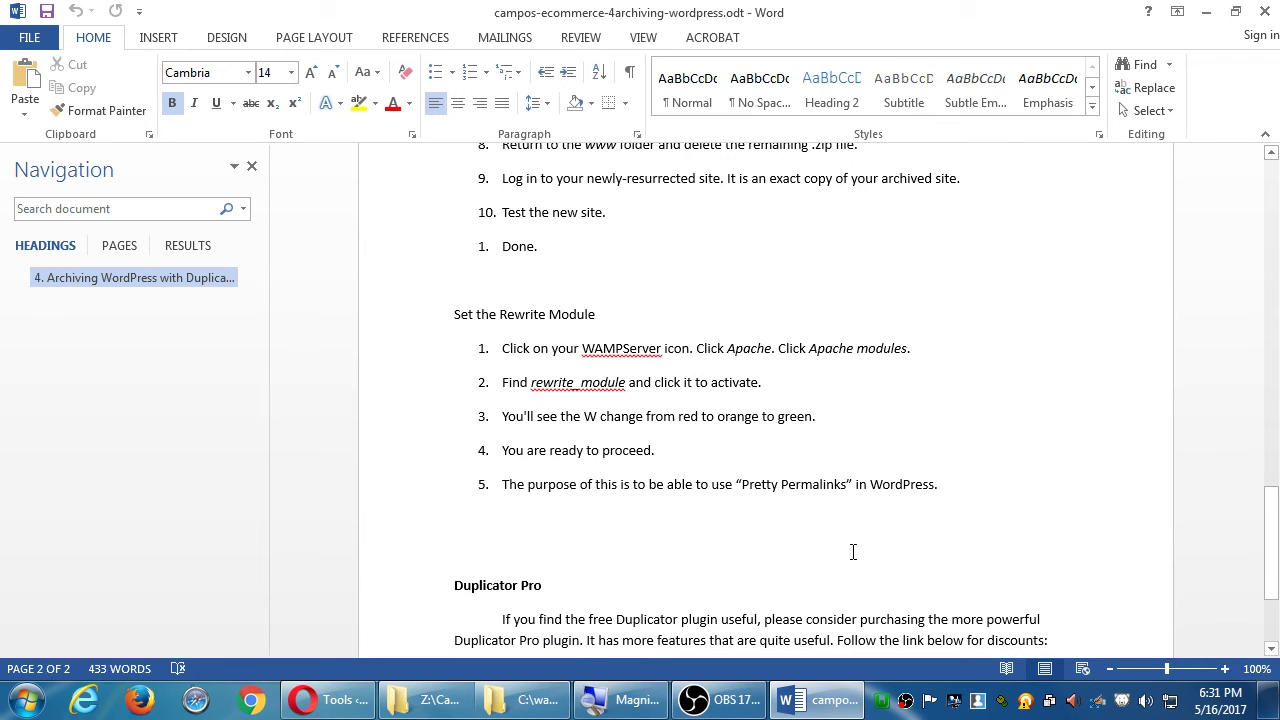